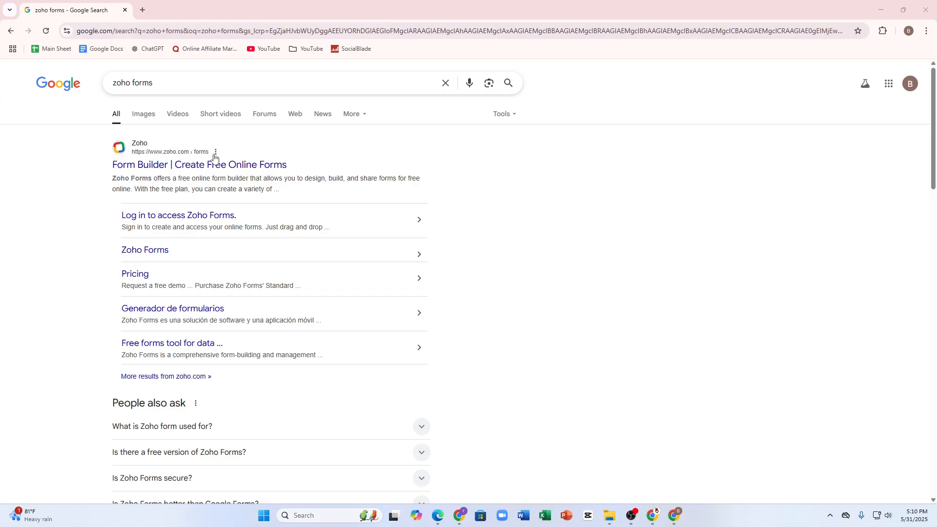
Step: Open the Zoho Forms website from the search results and tick the terms agreement on the sign-up form
left_click(225, 167)
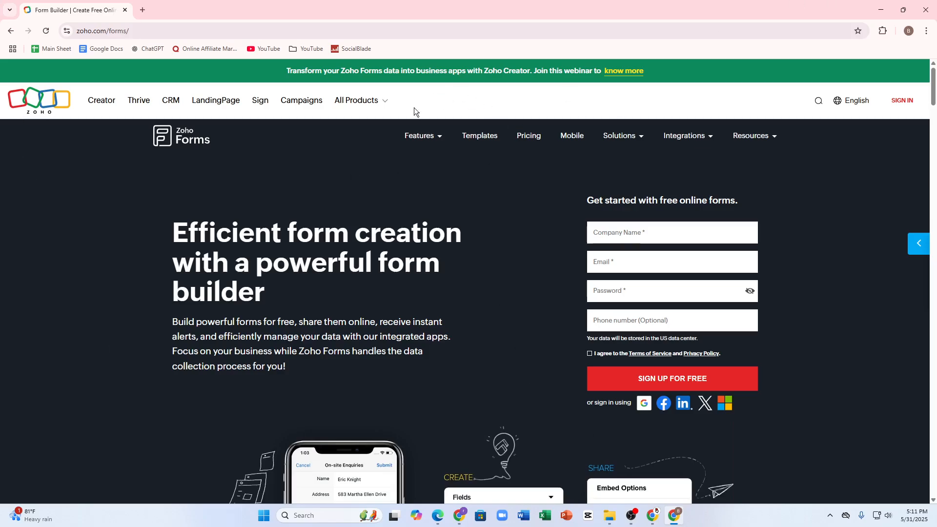
left_click(610, 239)
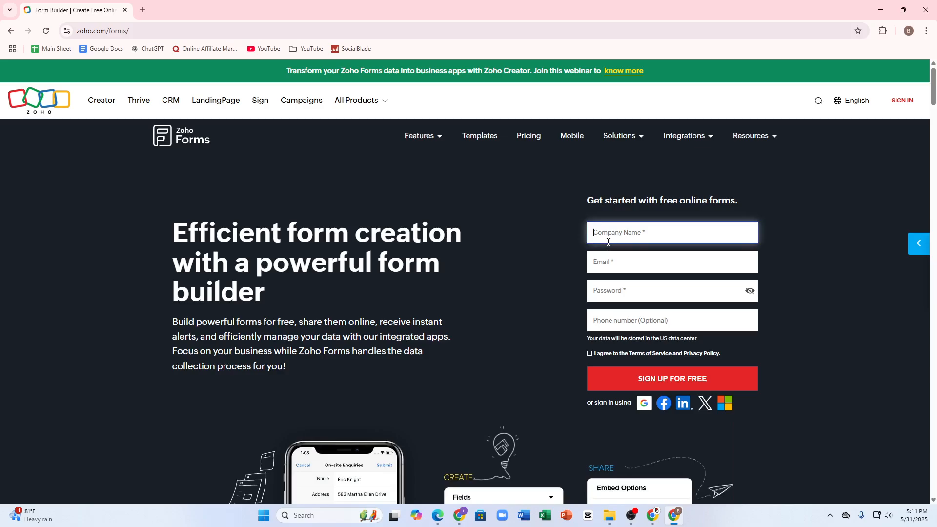
left_click(621, 270)
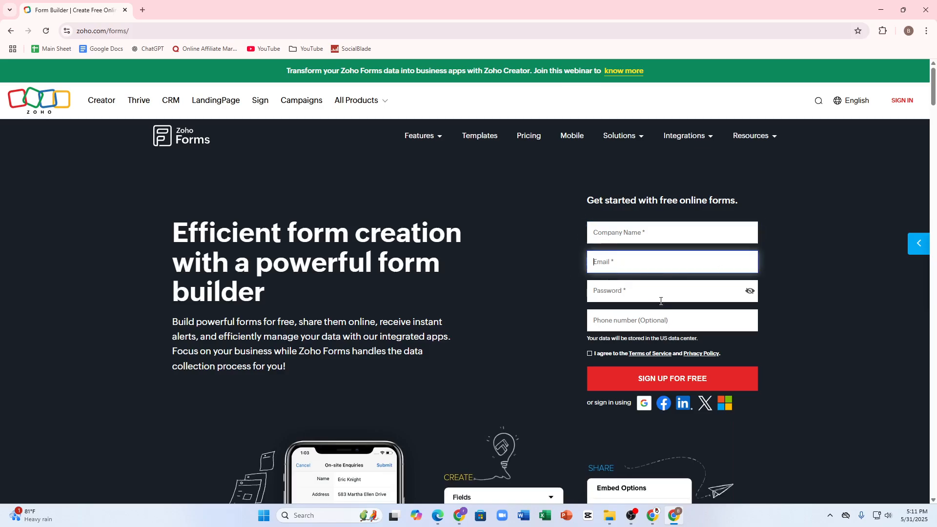
left_click(650, 314)
left_click(576, 298)
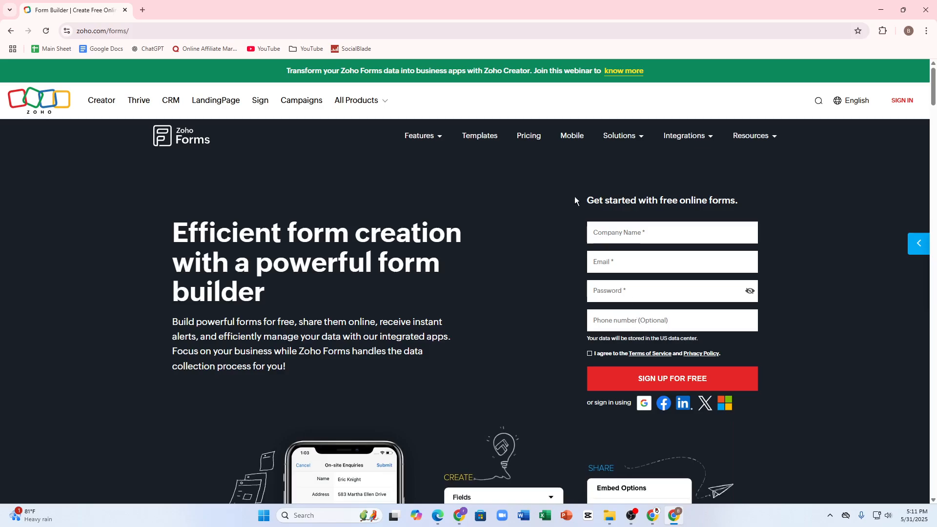
left_click(589, 353)
left_click(604, 326)
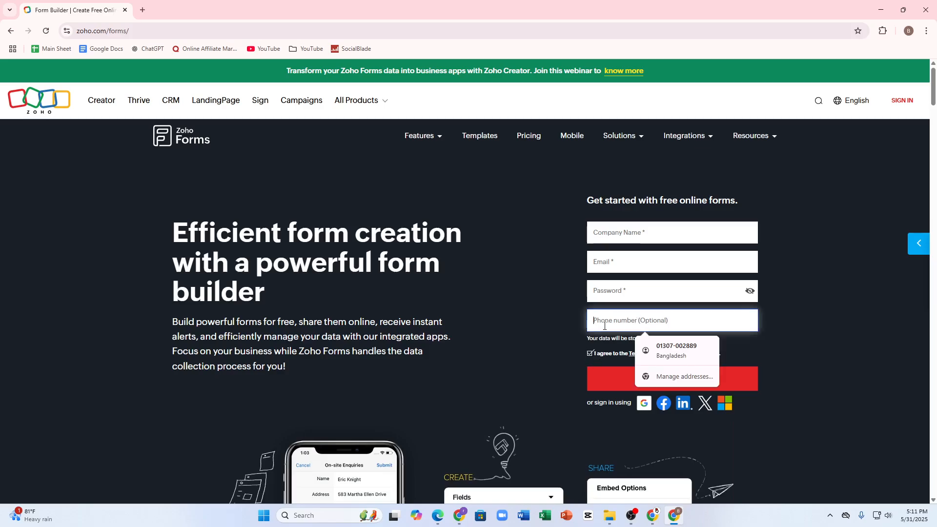
left_click(460, 324)
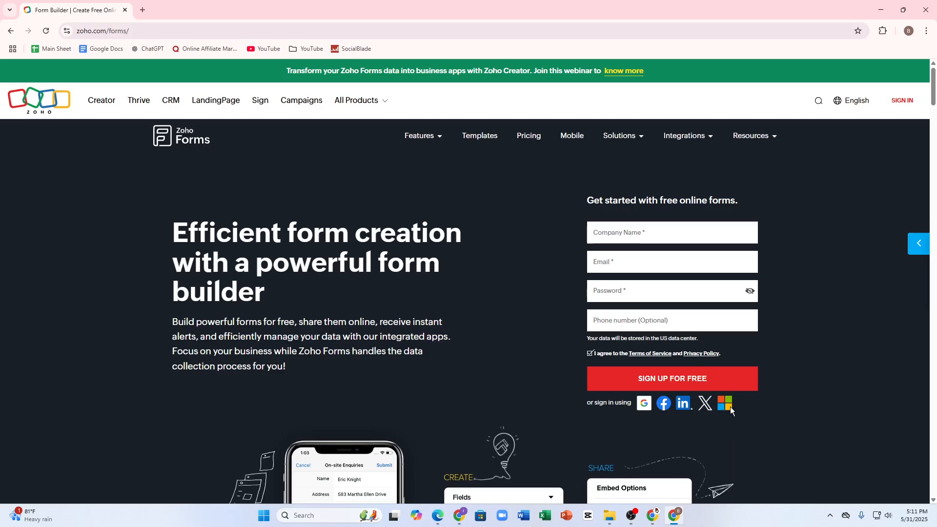
scroll(642, 405, "down", 8)
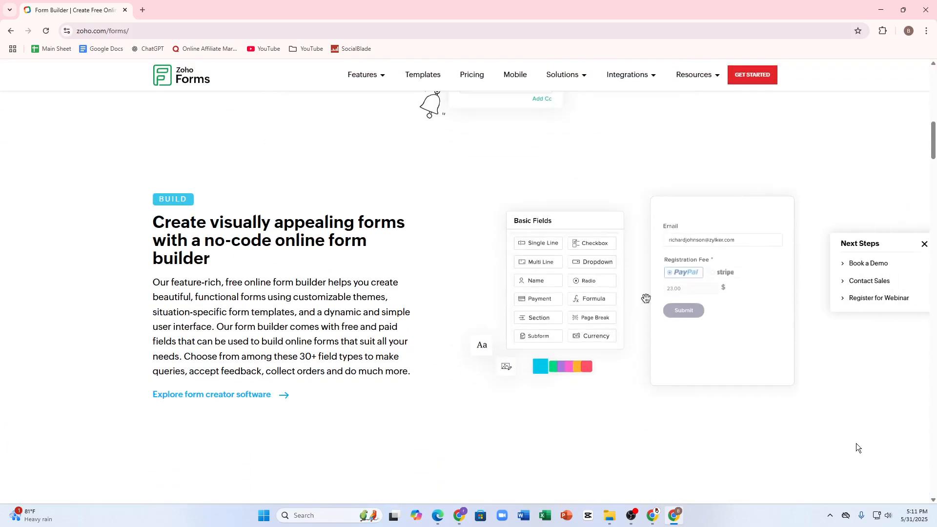
scroll(800, 414, "up", 8)
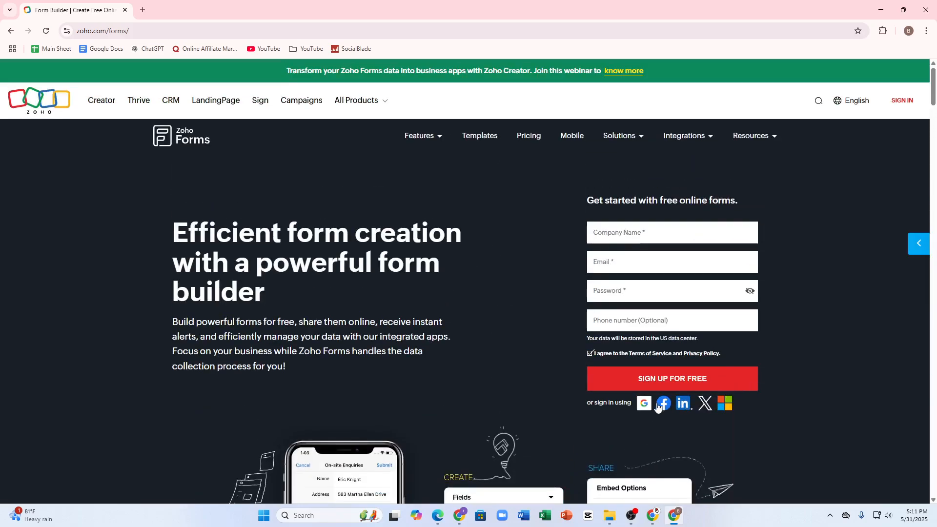
Step: Sign up with Google by choosing the existing Google account
left_click(645, 403)
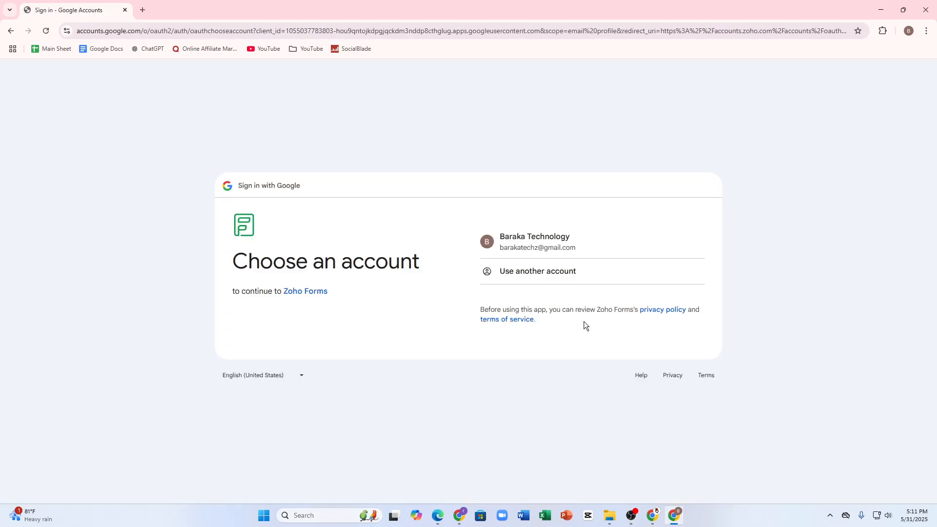
left_click(493, 244)
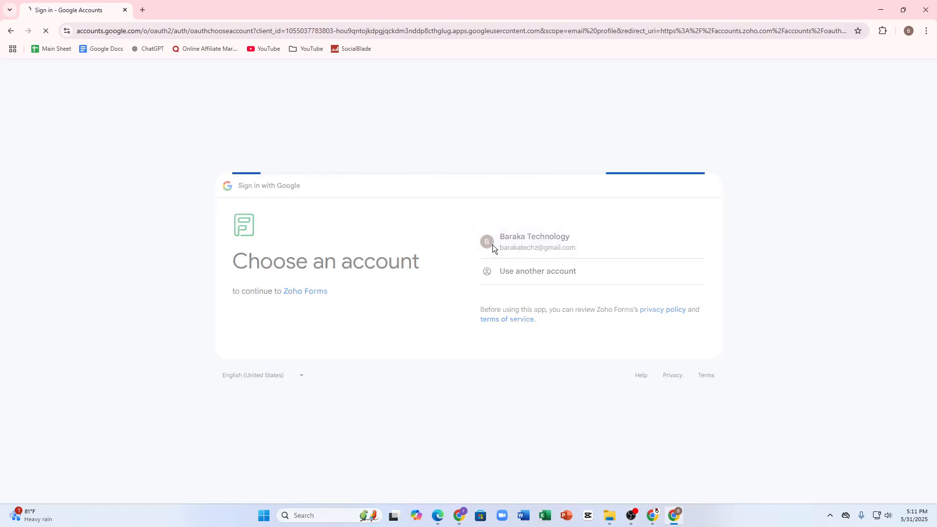
left_click(668, 334)
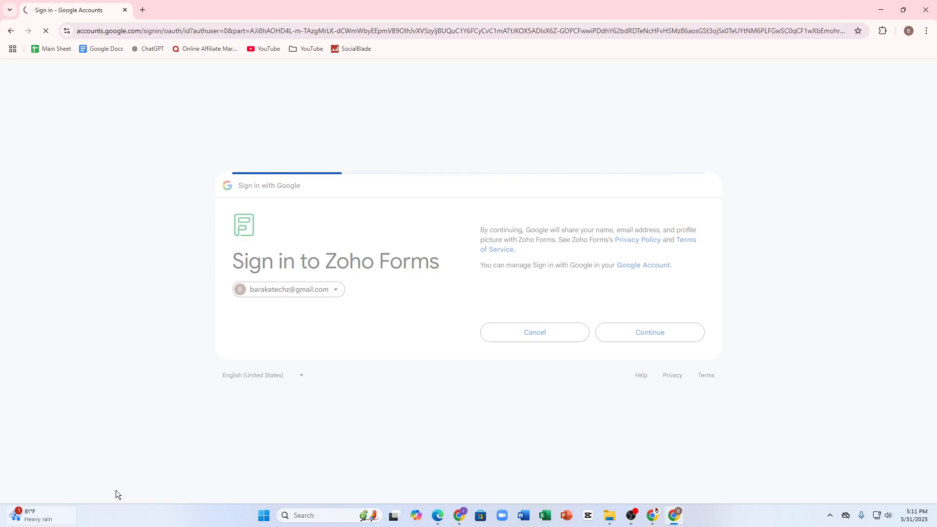
Step: Open a spare browser tab, then agree to the Zoho terms and submit the account creation form
left_click(143, 10)
left_click(99, 3)
left_click(392, 229)
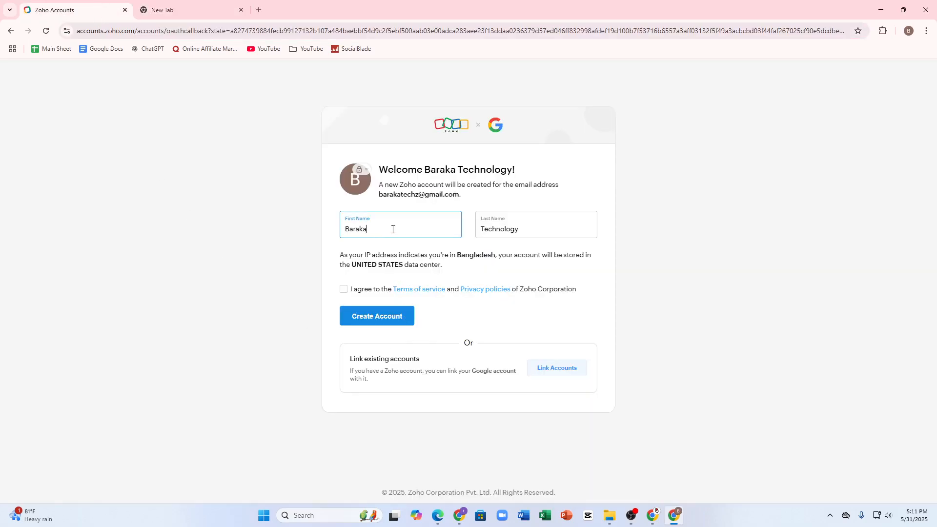
left_click(533, 228)
left_click(343, 295)
left_click(344, 291)
left_click(355, 318)
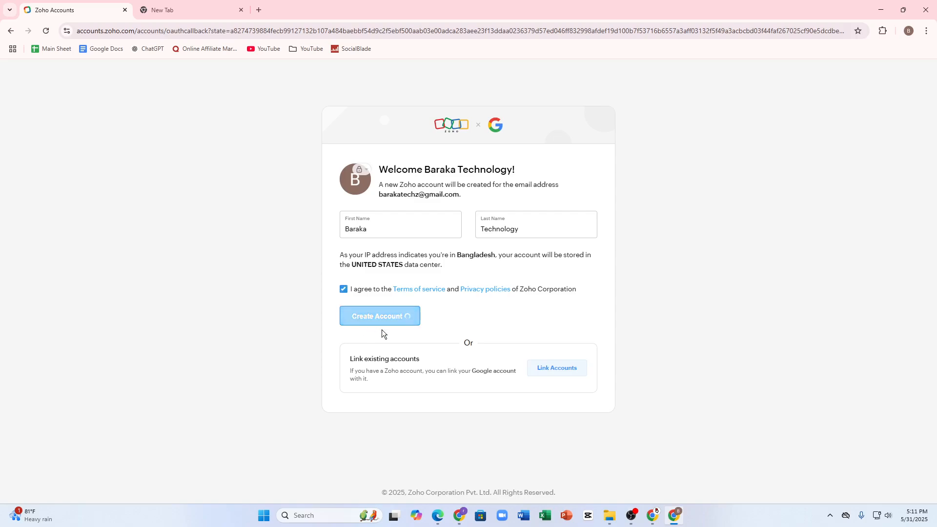
Step: Enter the displayed CAPTCHA characters and submit the account creation again
left_click(365, 264)
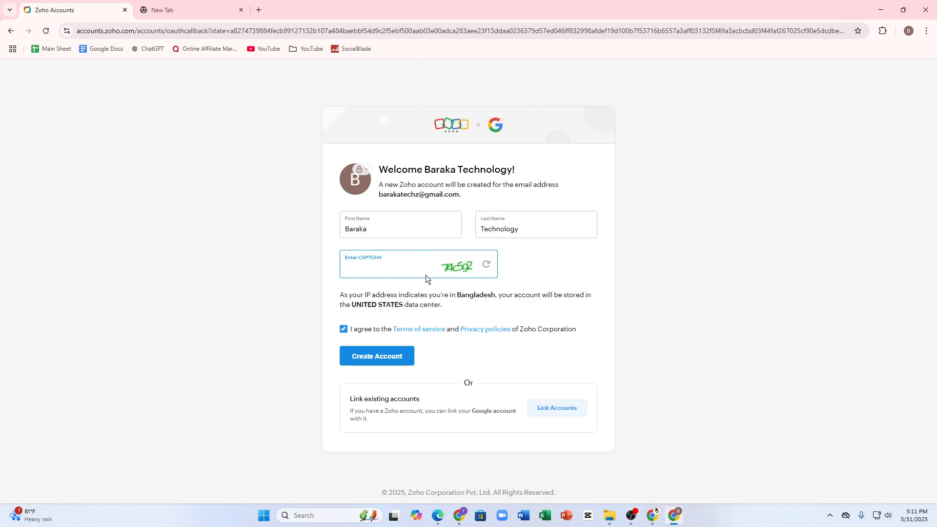
type("74c5g2")
left_click(403, 361)
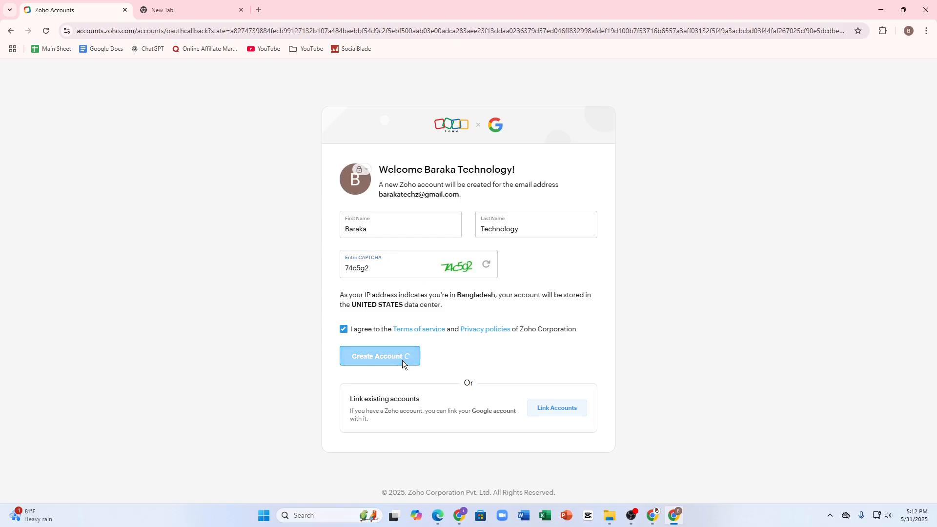
Step: In the new tab, search for gmail and open the Gmail inbox
left_click(203, 7)
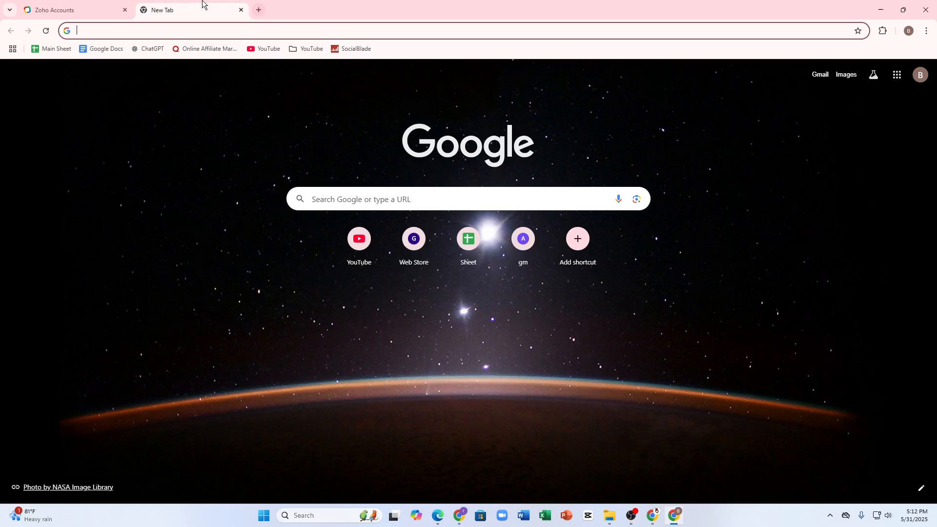
type("gmail")
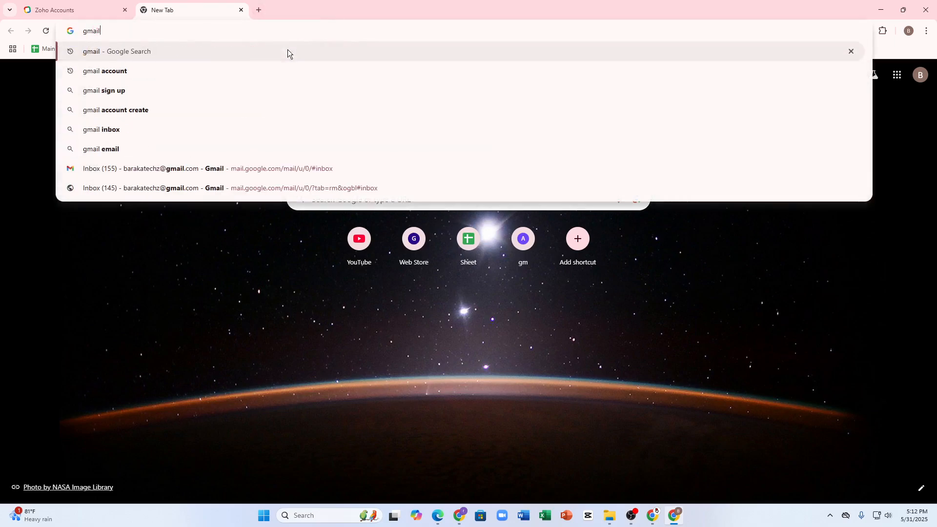
key("Return")
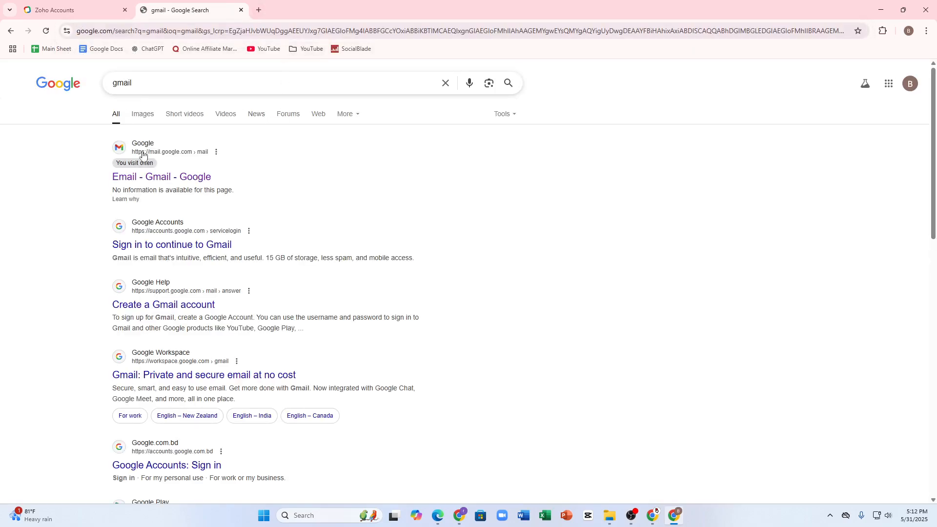
left_click(148, 168)
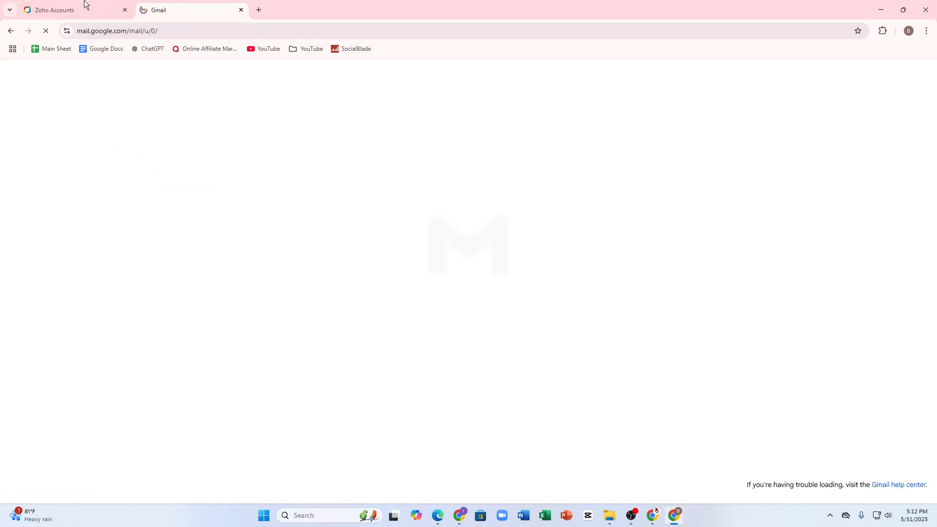
Step: Open the Zoho Verification Code email and copy the one-time code
left_click(84, 7)
left_click(178, 7)
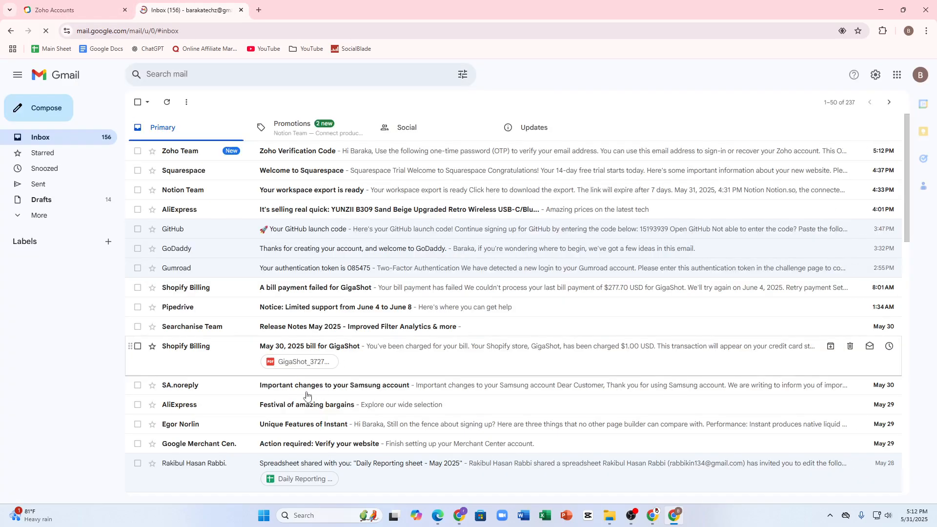
left_click(290, 152)
double_click(190, 295)
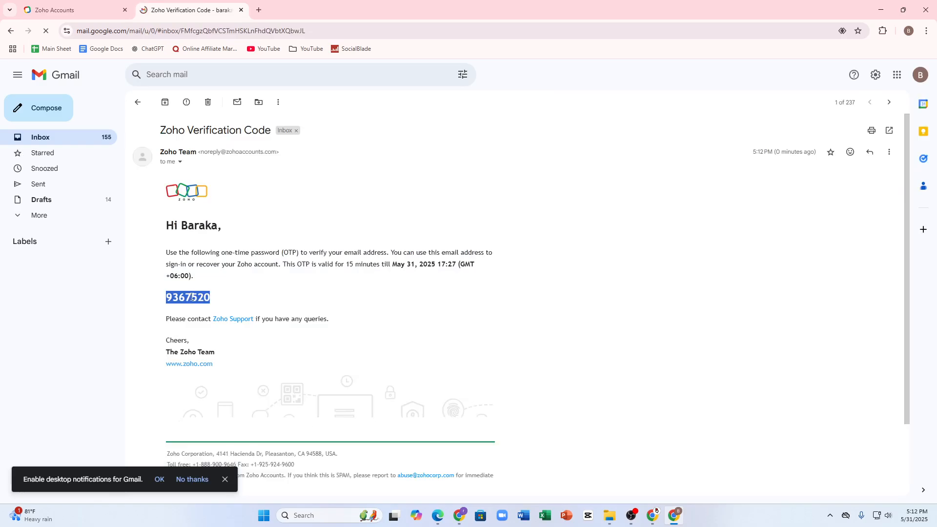
right_click(202, 302)
left_click(208, 309)
Step: Copy the verification code again, paste it into the Zoho OTP field and verify the email address
left_click(122, 11)
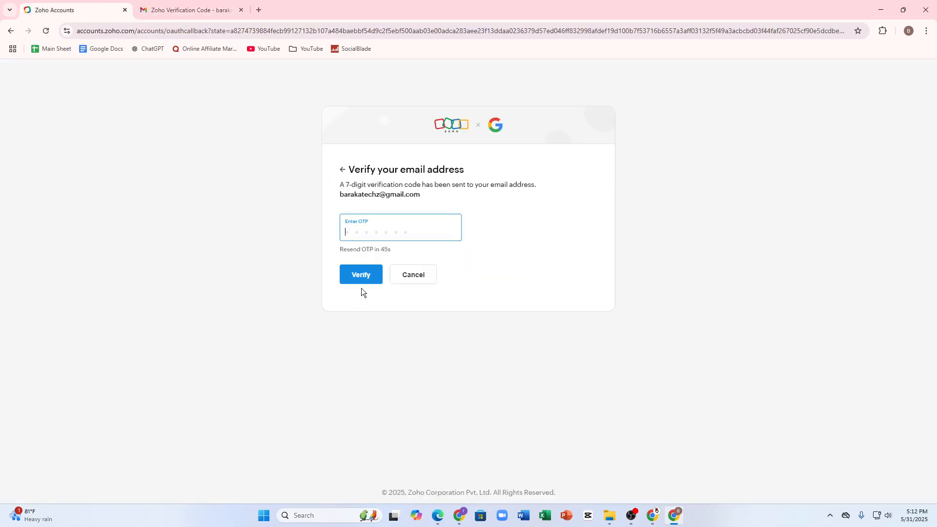
left_click(187, 10)
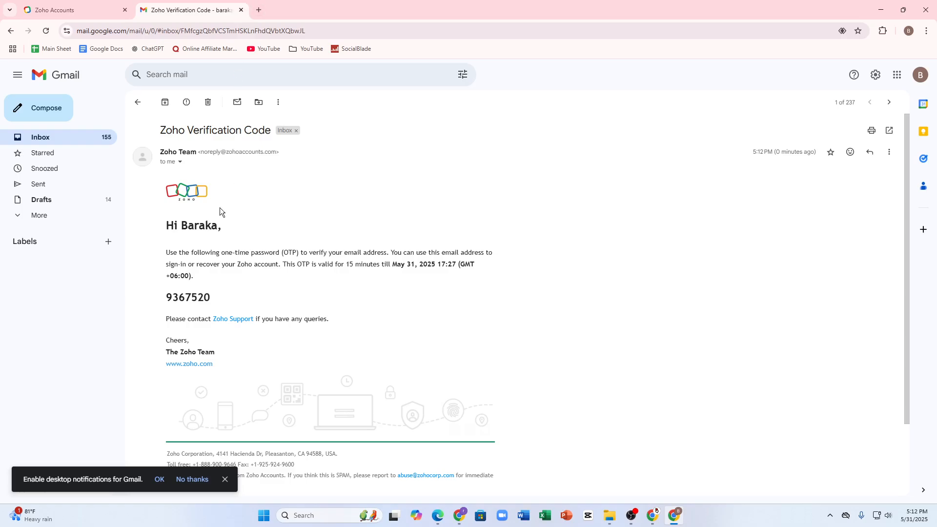
double_click(183, 296)
right_click(183, 296)
left_click(211, 306)
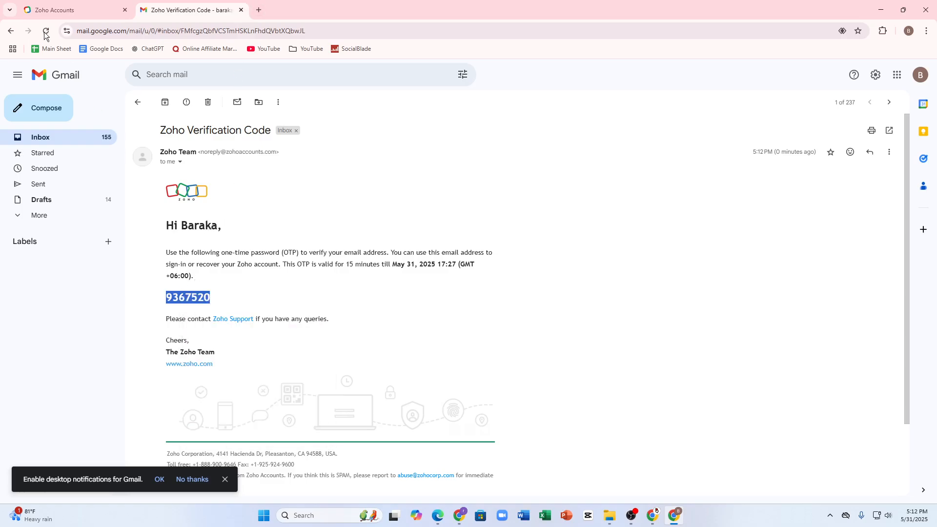
left_click(61, 13)
key("ctrl+v")
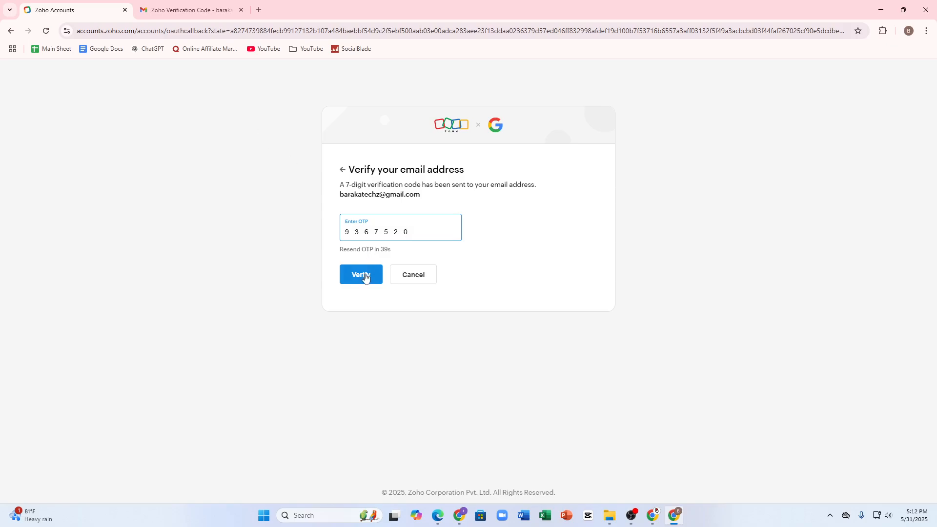
left_click(363, 275)
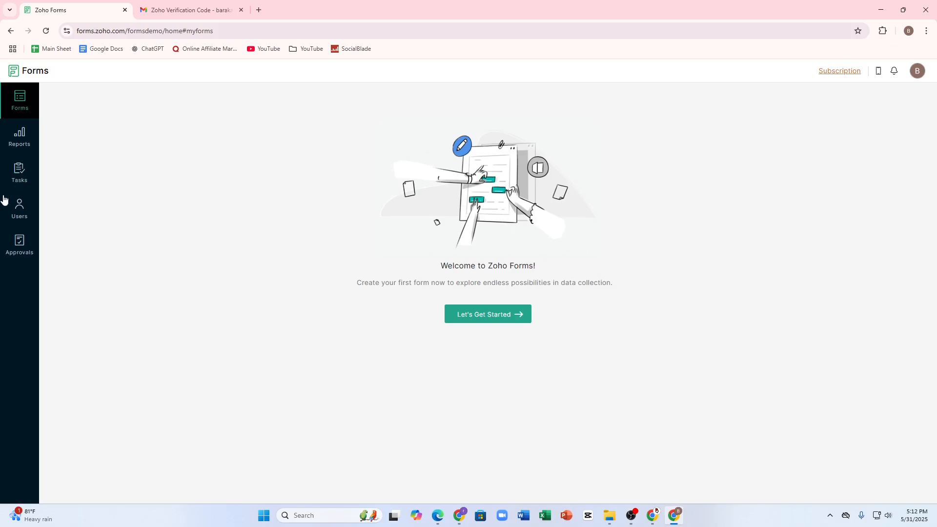
Step: Browse the Reports, Tasks, Users and Approvals sections, then return to Forms
left_click(23, 132)
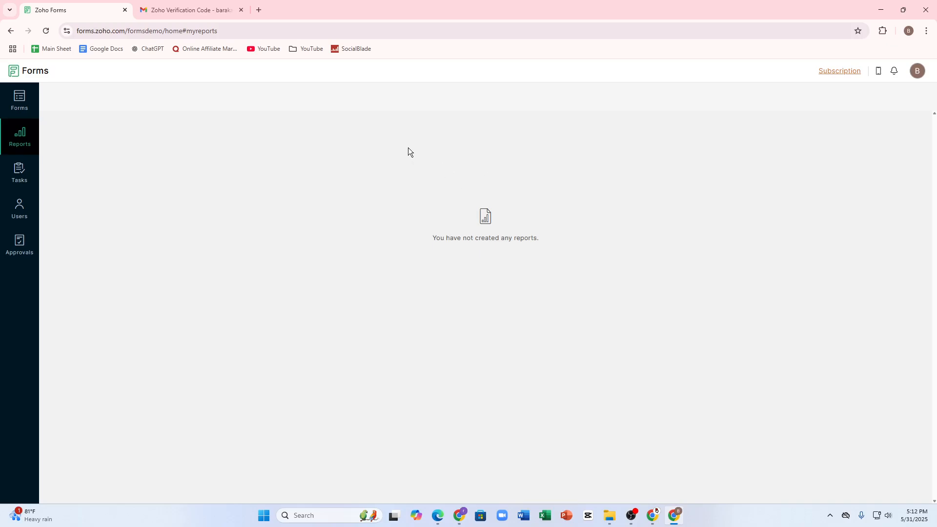
left_click(7, 179)
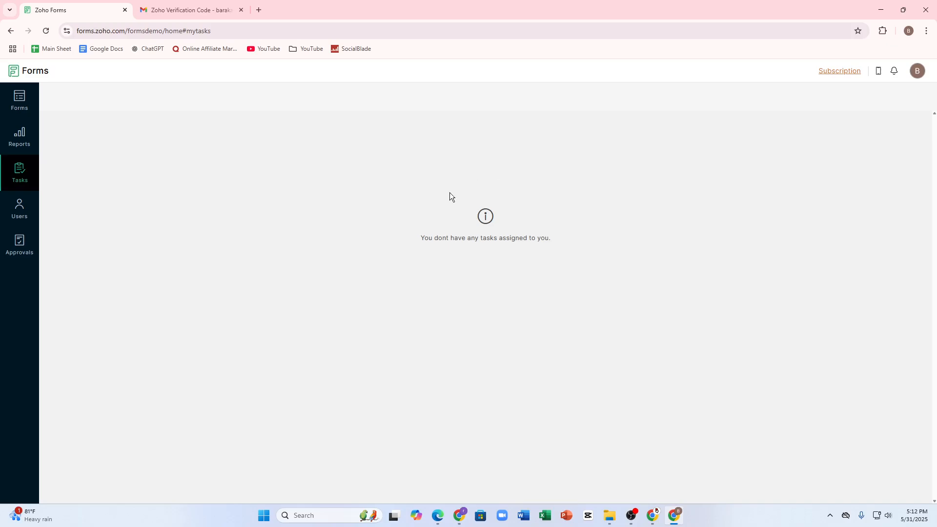
left_click(19, 209)
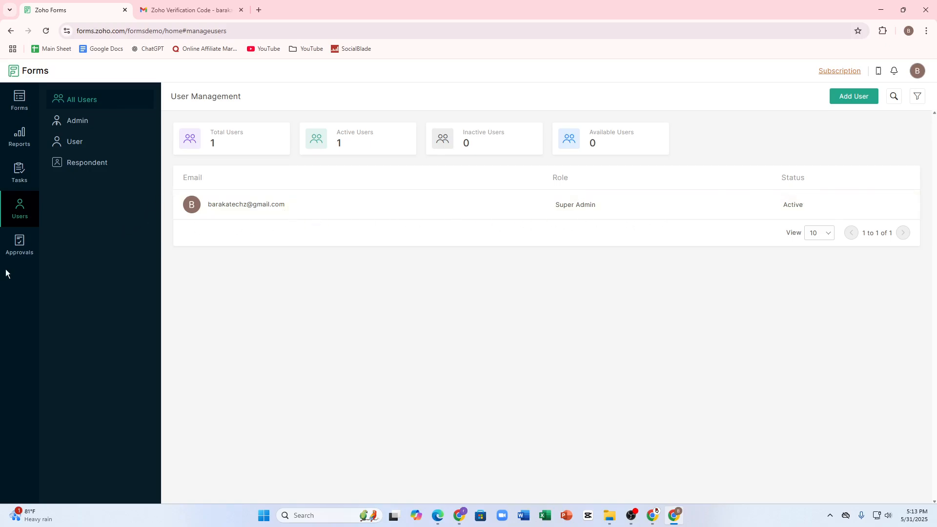
left_click(18, 257)
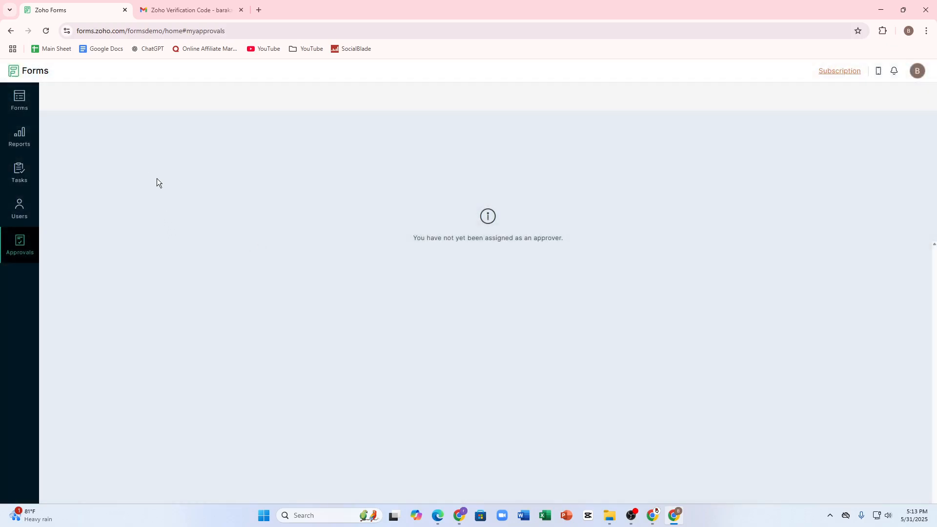
left_click(21, 102)
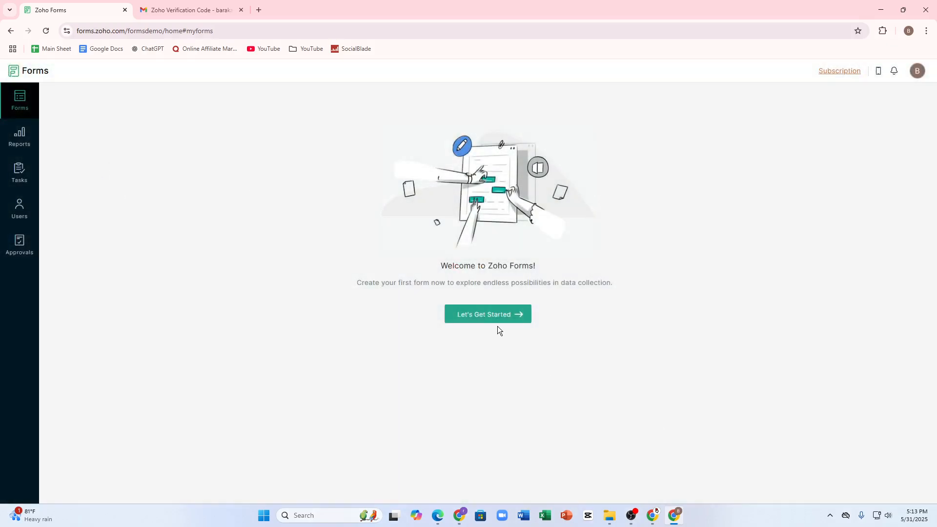
Step: Create a new Standard form from scratch titled yttutorial
left_click(481, 315)
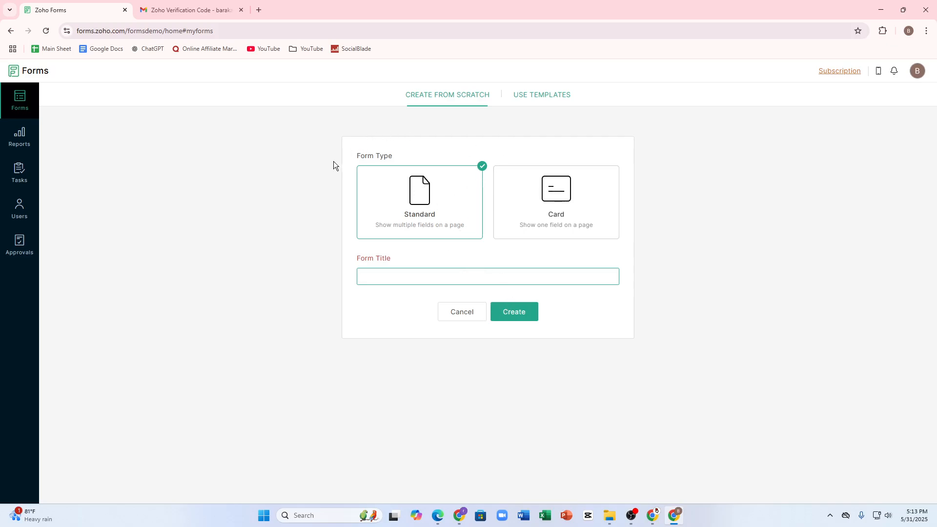
left_click(523, 209)
left_click(422, 223)
type("yttutorial")
left_click(516, 312)
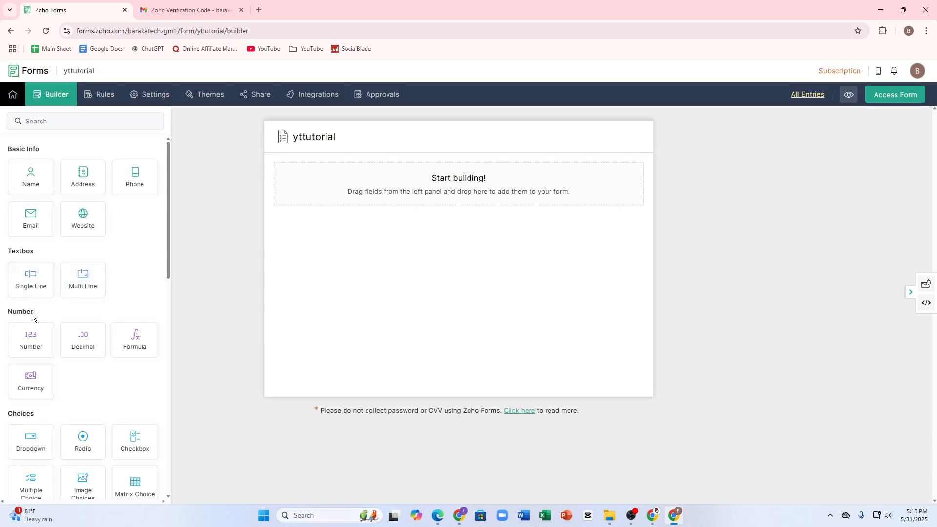
Step: Add a Name field to the form and open its properties
left_click(51, 184)
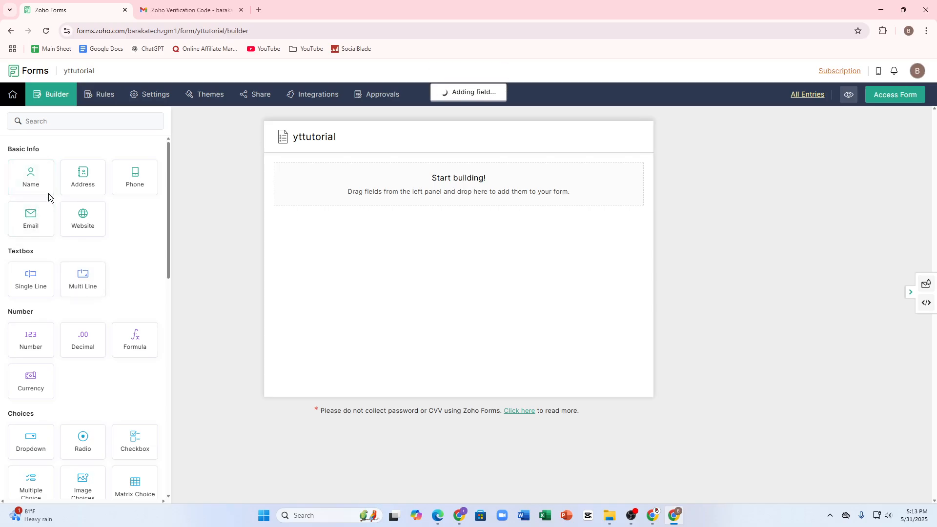
left_click(308, 192)
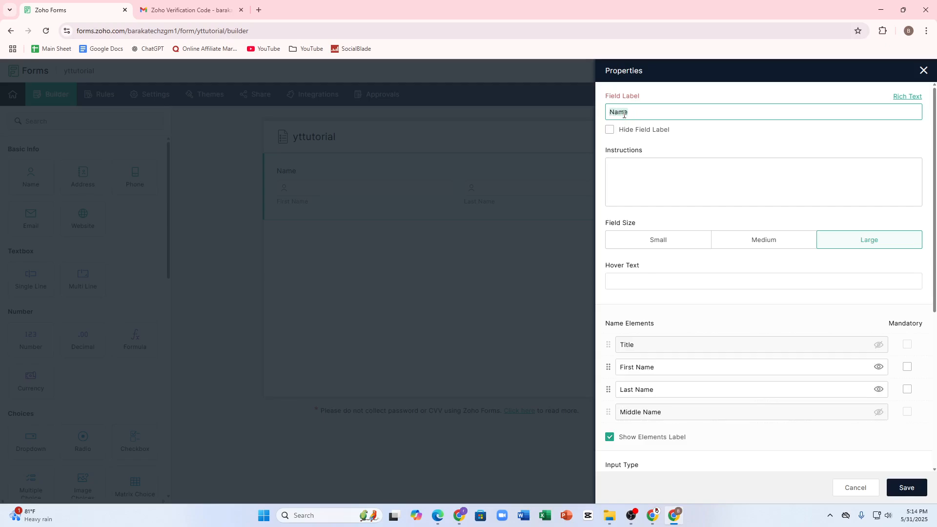
Step: Rename the Name field's label to JACKIE and hide the field label
key("BackSpace")
type("JACKIE")
right_click(669, 102)
left_click(609, 130)
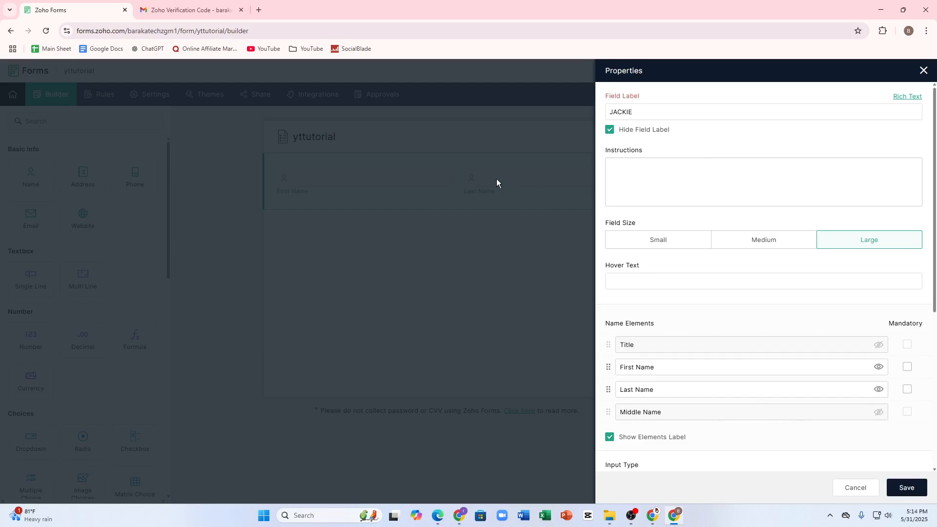
left_click(614, 187)
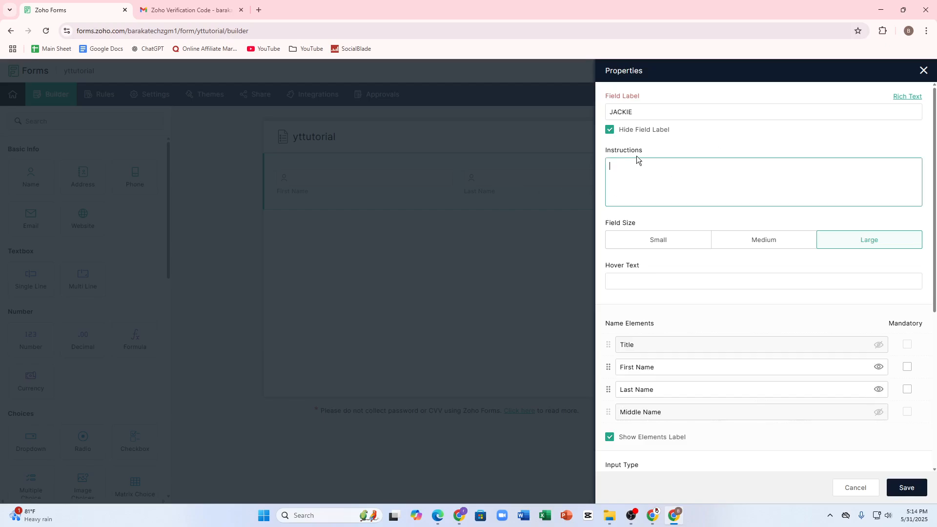
left_click(649, 241)
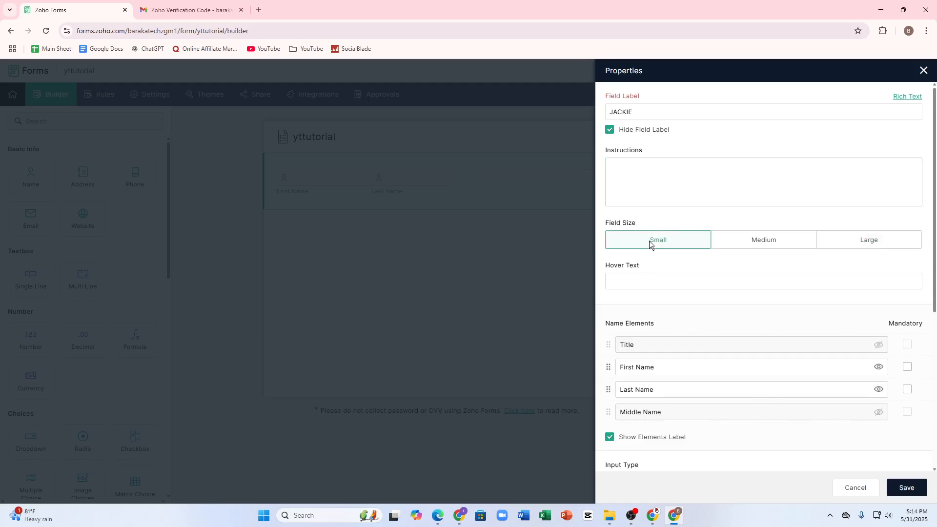
left_click(734, 241)
left_click(869, 240)
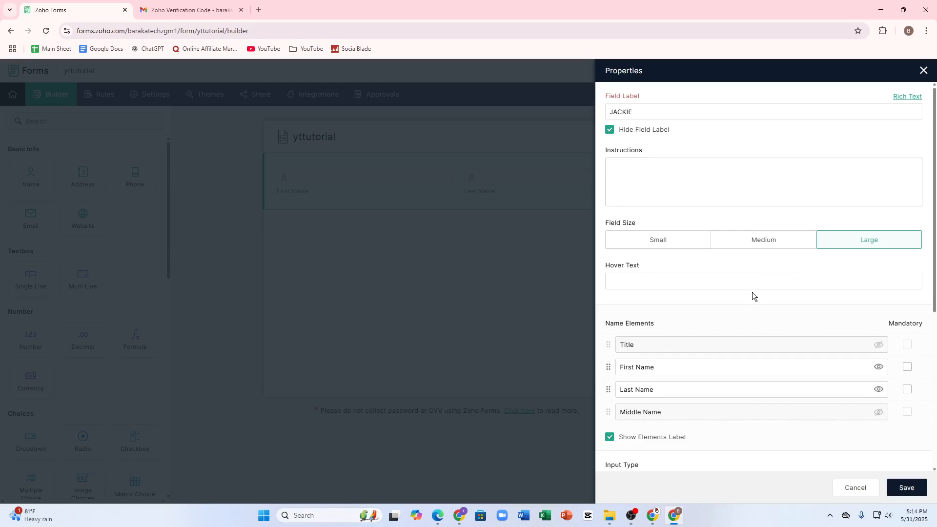
Step: Set the Name field's hover text to Like this video
left_click(659, 286)
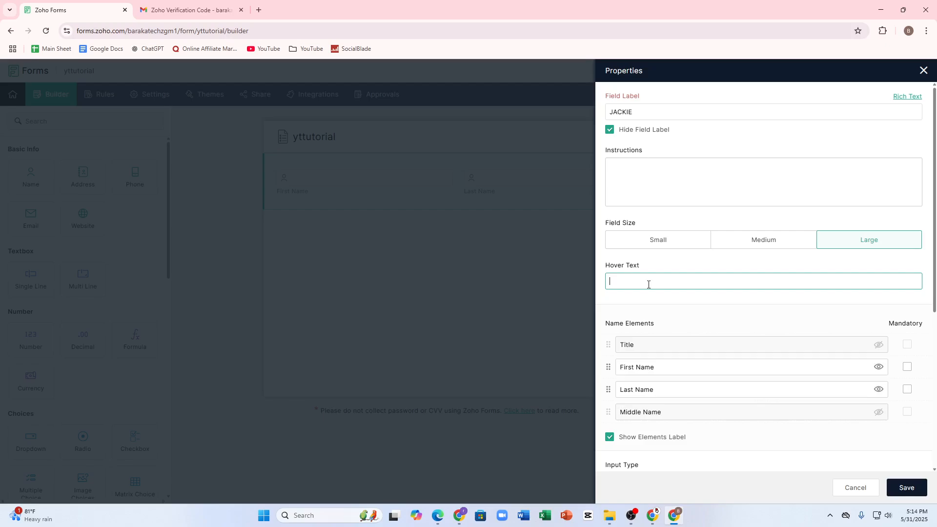
type("SU")
type("this v")
type("ieo")
key("BackSpace")
key("BackSpace")
type("de")
Step: Make the First Name element mandatory and rename it JACK CLS
left_click(640, 348)
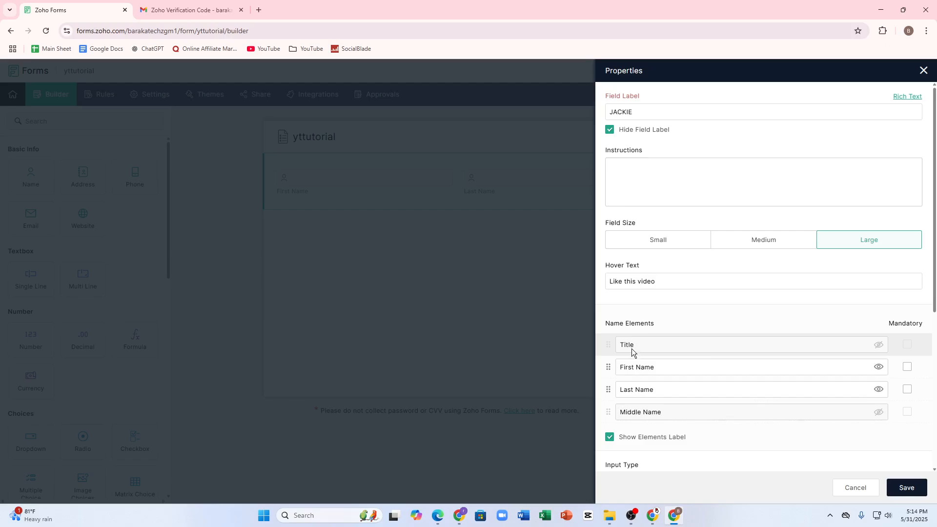
left_click(907, 367)
left_click(651, 365)
key("ctrl+a")
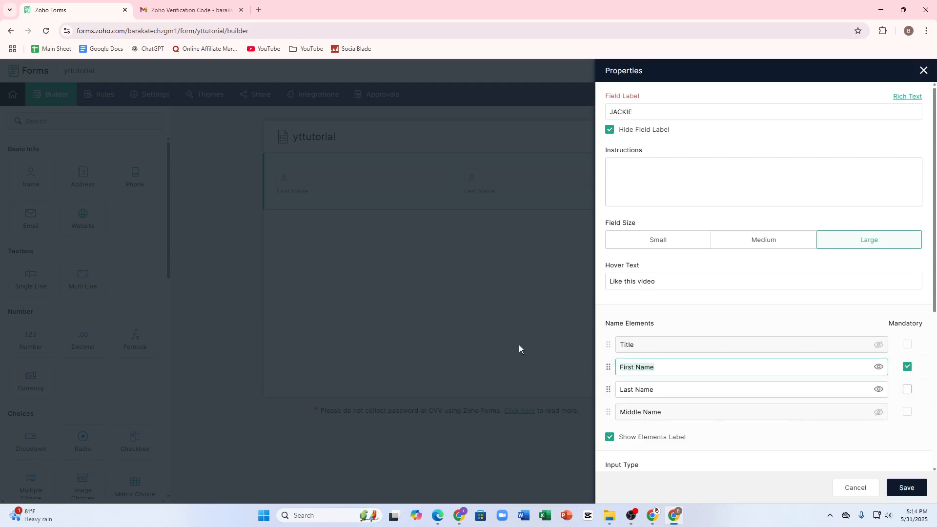
type("JACK CLS")
Step: Try hiding the Middle Name and Last Name elements, then save the Name field settings
left_click(663, 395)
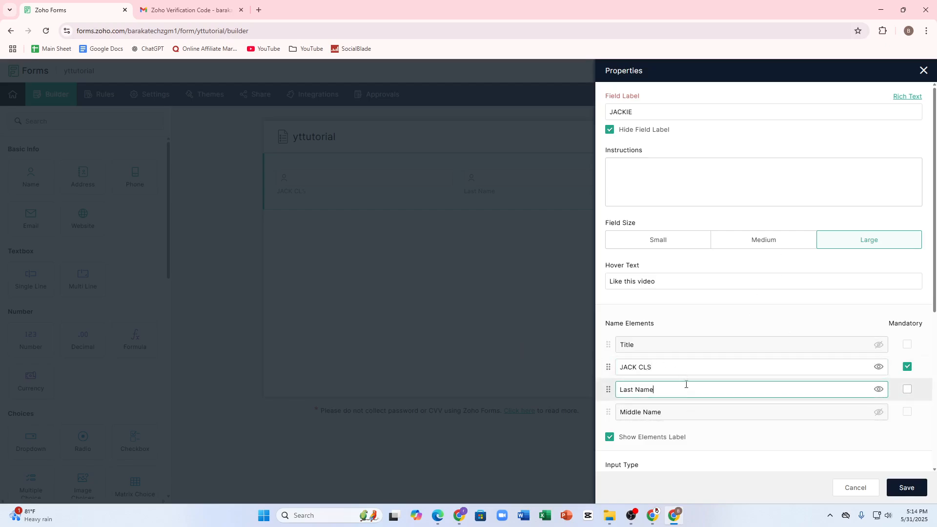
left_click(878, 411)
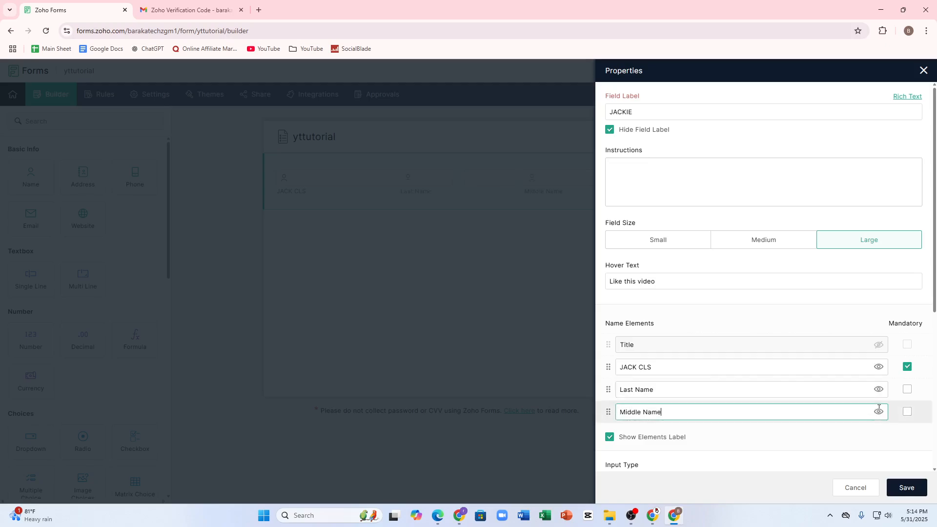
left_click(878, 412)
left_click(877, 412)
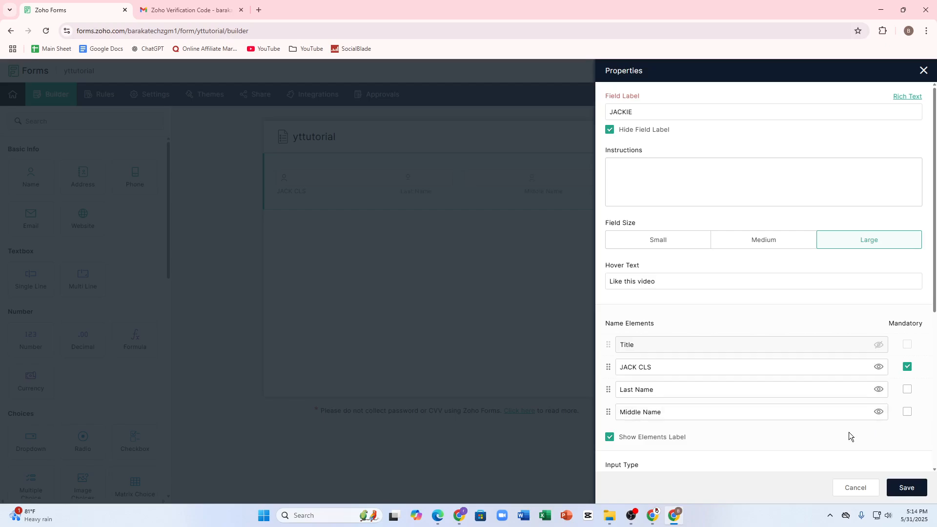
left_click(878, 412)
left_click(878, 390)
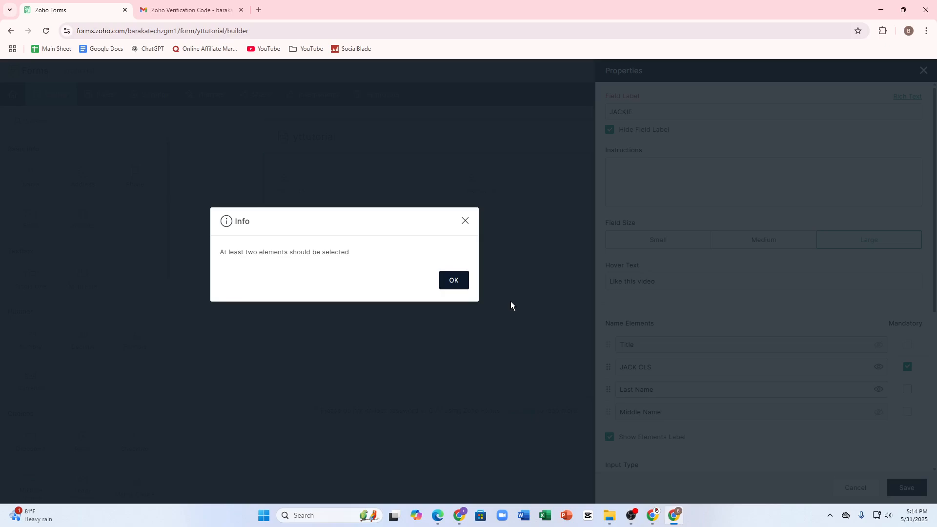
left_click(445, 288)
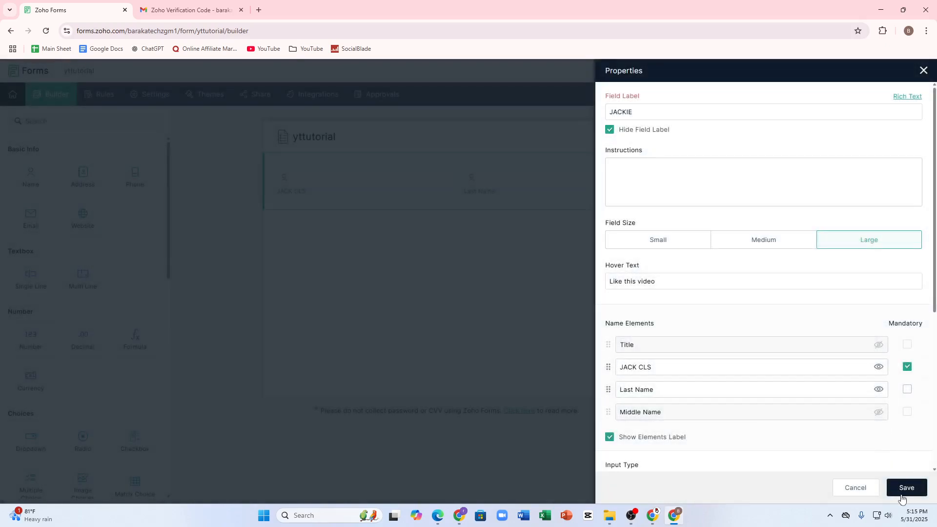
left_click(901, 490)
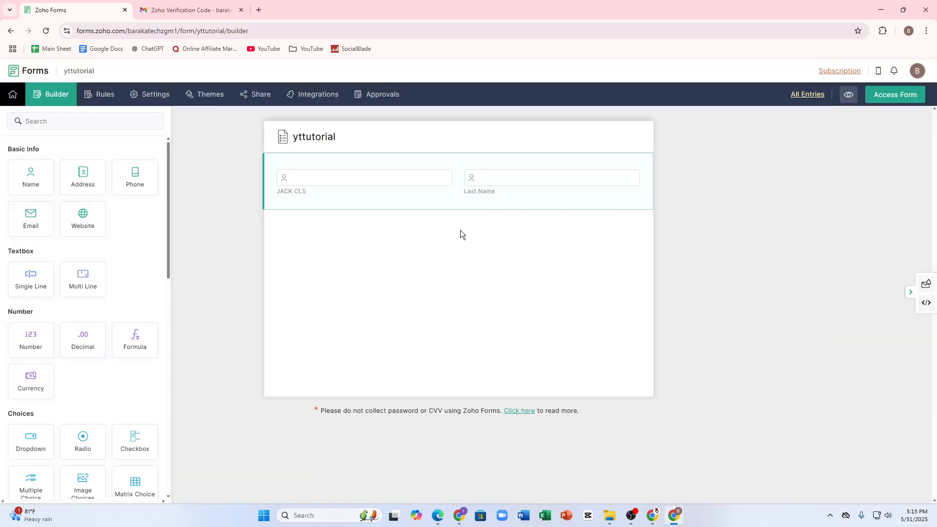
Step: Rename the Last Name element to Smrat and save the field
left_click(527, 177)
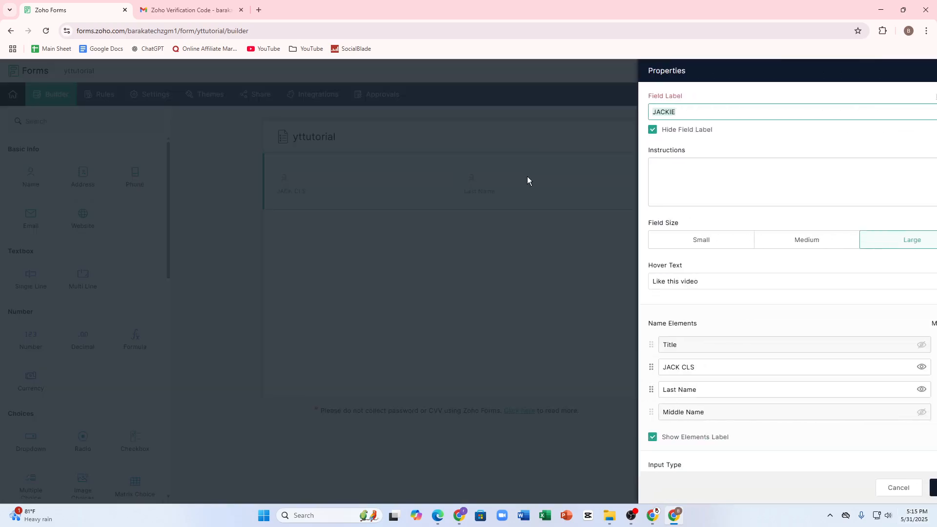
left_click(661, 390)
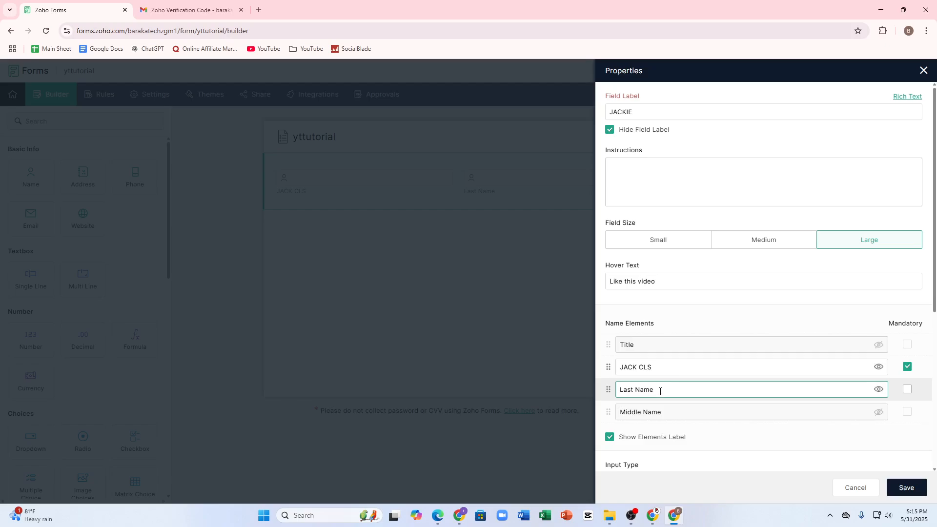
left_click_drag(660, 391, 430, 396)
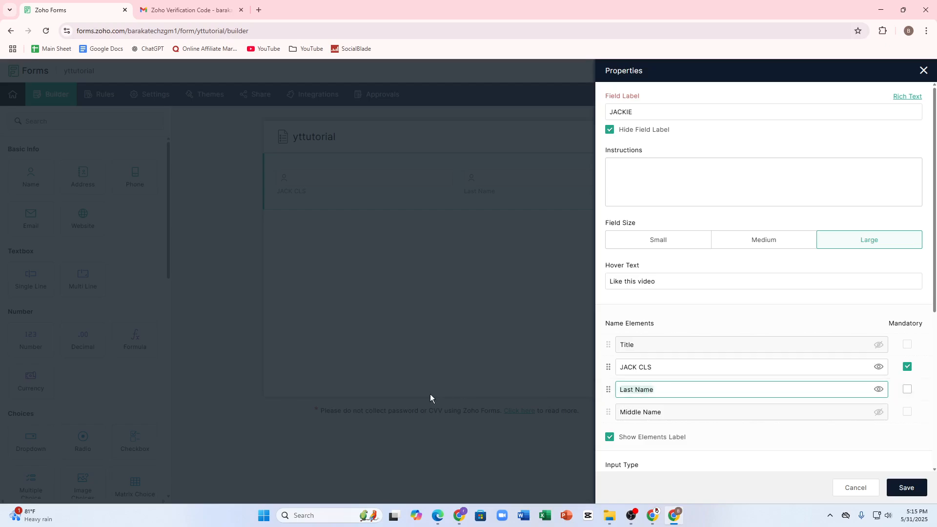
type("Smrat")
left_click(899, 490)
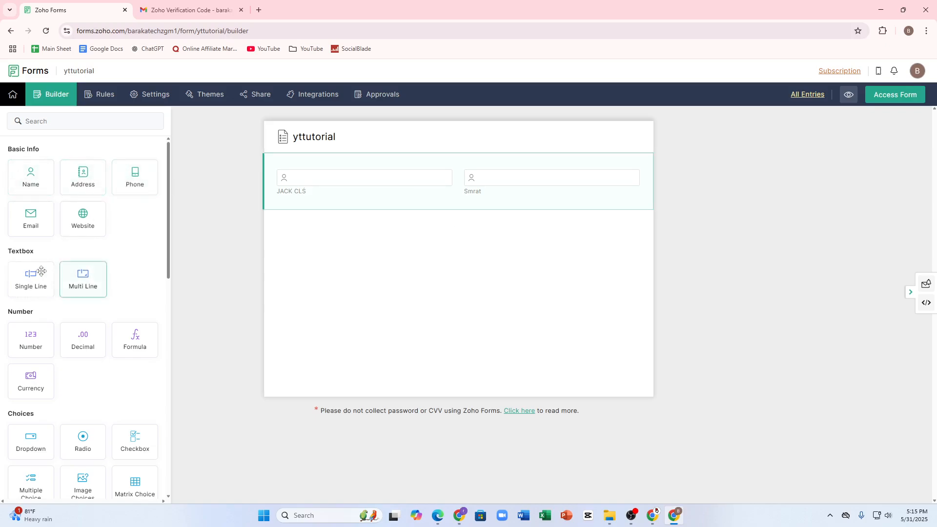
Step: Add a Multi Line field below the Name field and set its instructions to sfdgr
left_click_drag(75, 282, 348, 274)
left_click(296, 263)
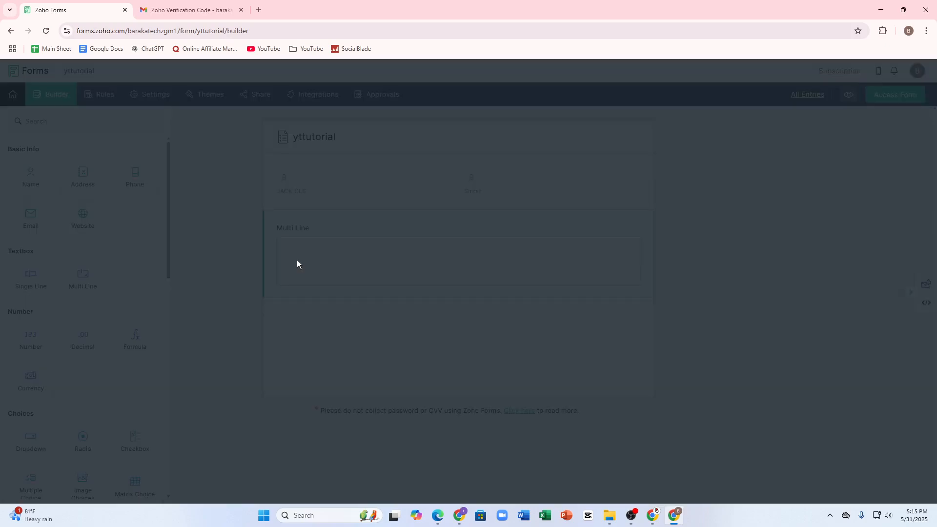
left_click(650, 165)
type("sfd")
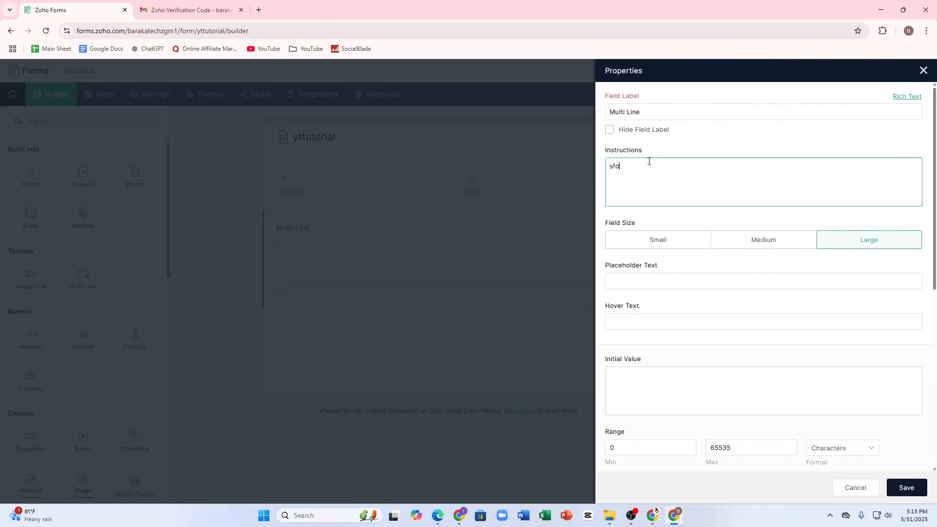
type("gr")
Step: Set the Multi Line field's label to rtrtrty and its hover text to tyytry
triple_click(646, 113)
type("rtrtrty")
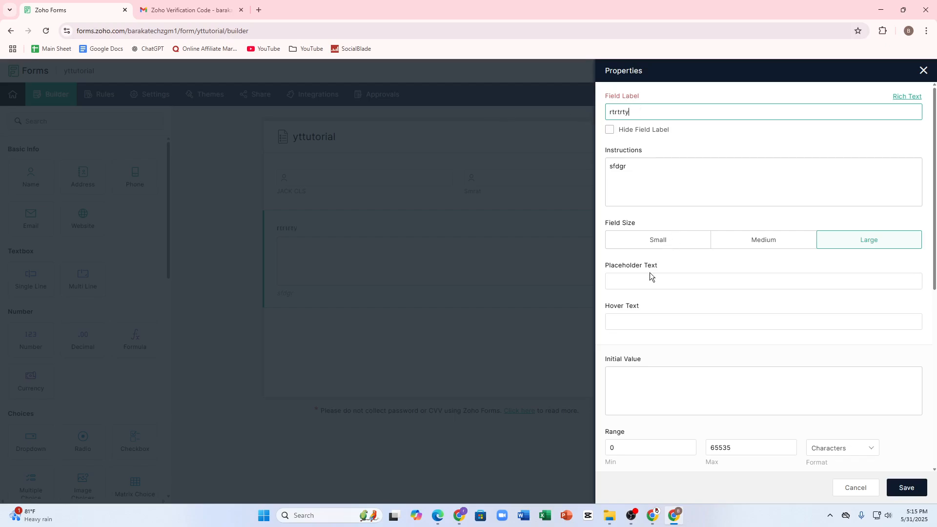
left_click(629, 322)
type("hjyfhj")
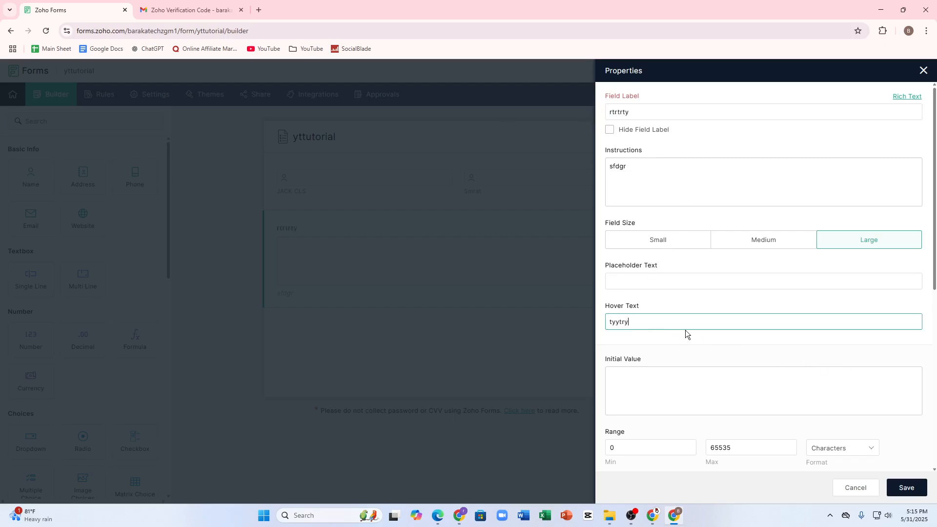
Step: Set the Multi Line input text case to uppercase AA, allow QR Code input, and save the field
scroll(805, 321, "down", 6)
scroll(805, 321, "down", 1)
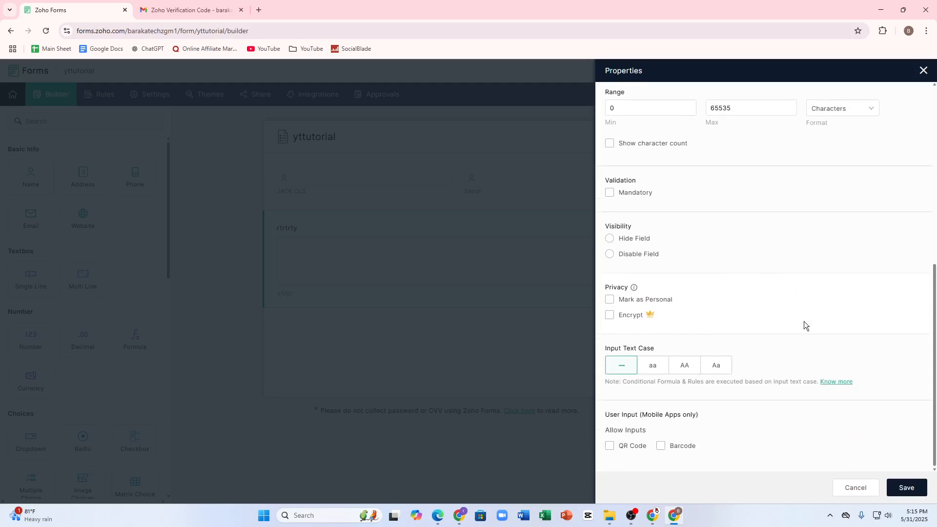
left_click(686, 374)
left_click(609, 446)
scroll(634, 385, "down", 3)
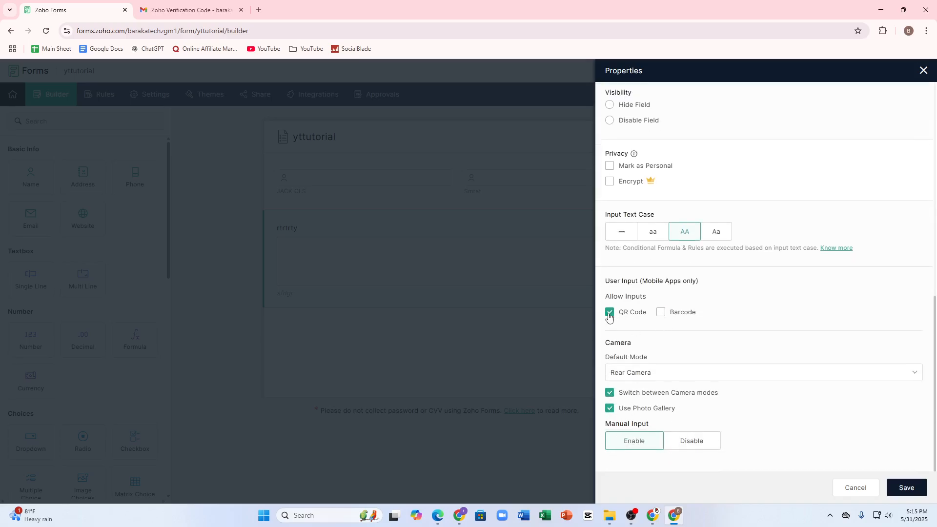
scroll(777, 321, "up", 4)
left_click(906, 488)
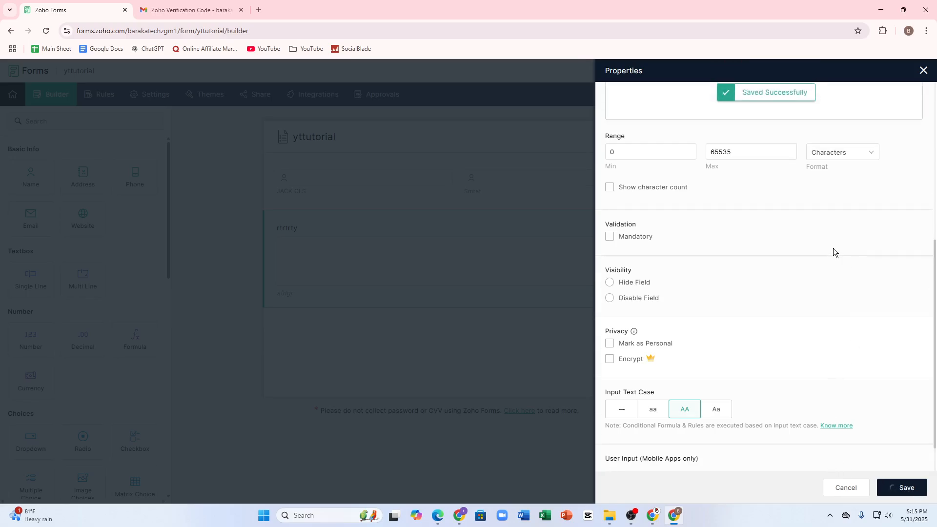
Step: Delete the Multi Line field from the form
scroll(836, 249, "up", 3)
mouse_move(528, 255)
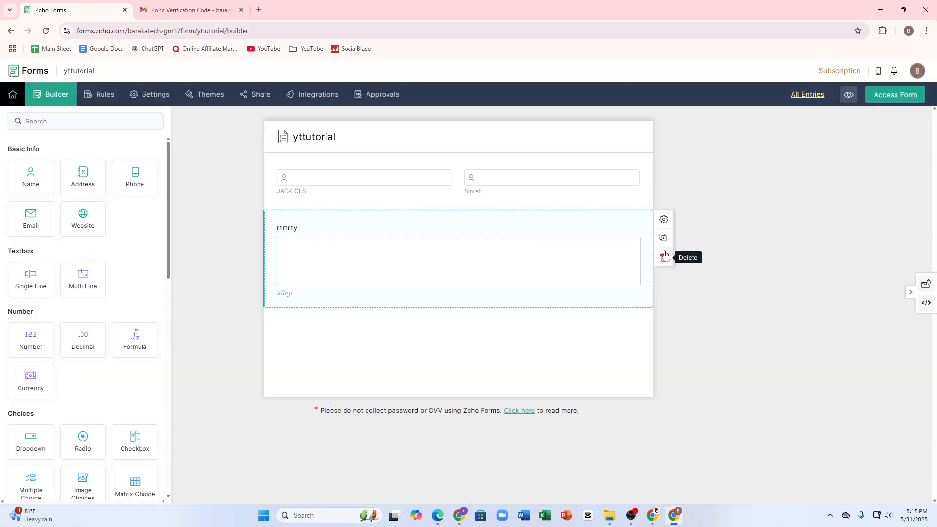
left_click(664, 220)
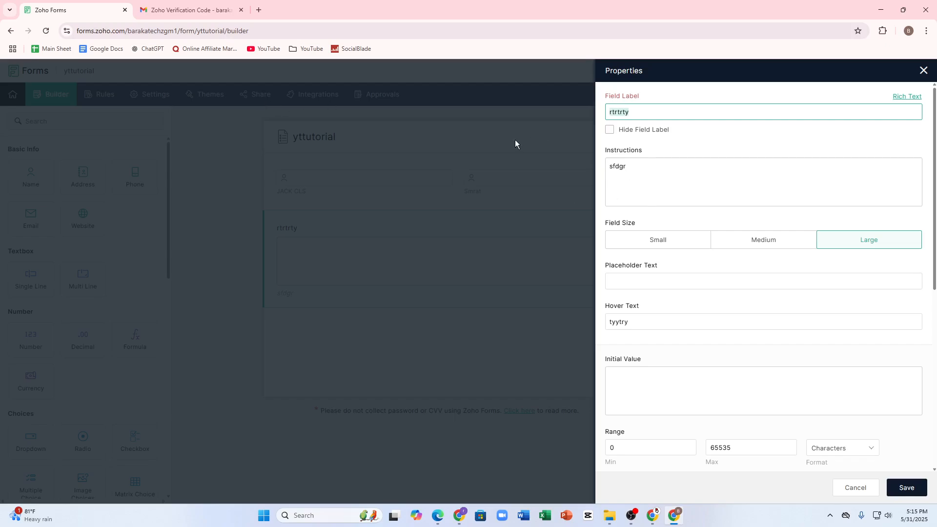
left_click(490, 168)
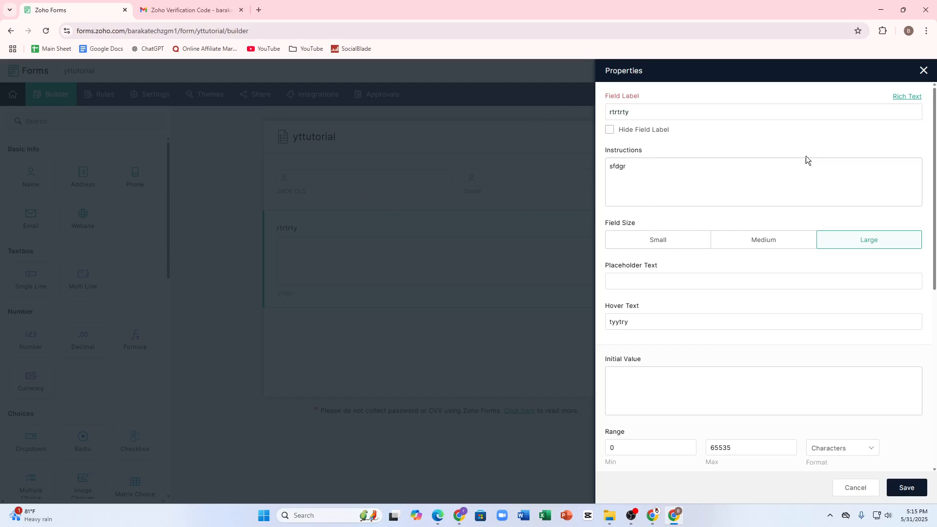
left_click(928, 71)
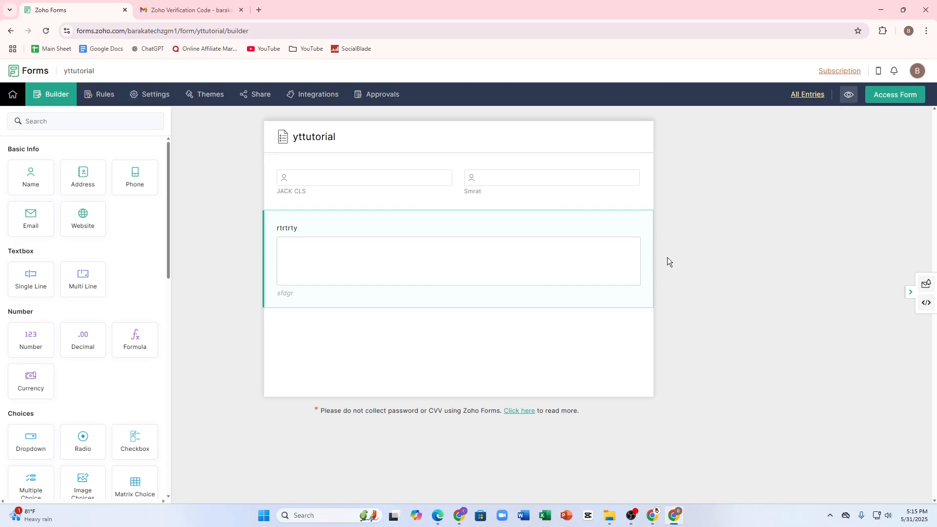
left_click(582, 257)
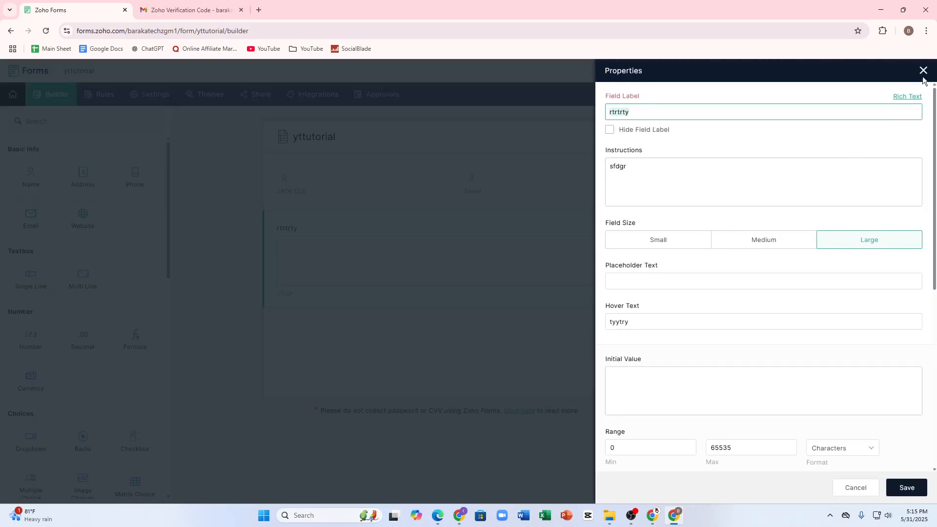
left_click(923, 72)
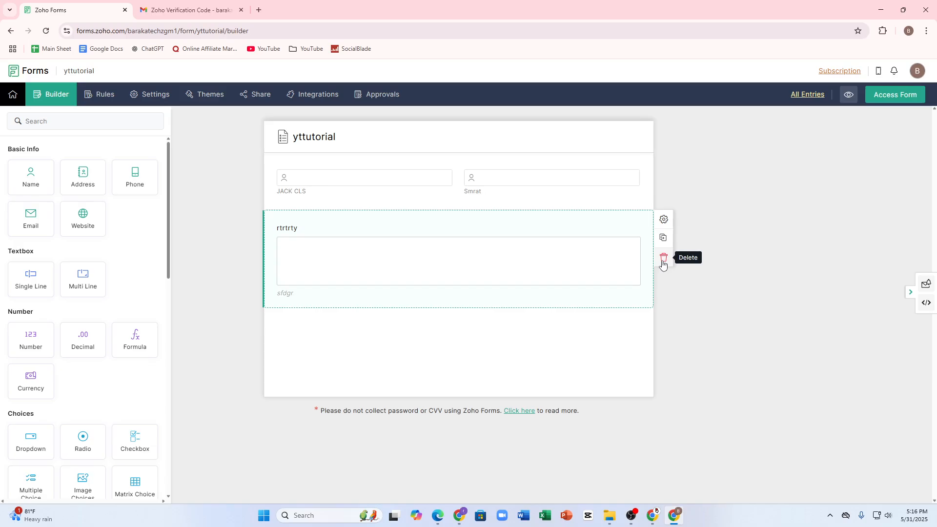
left_click(662, 259)
left_click(568, 296)
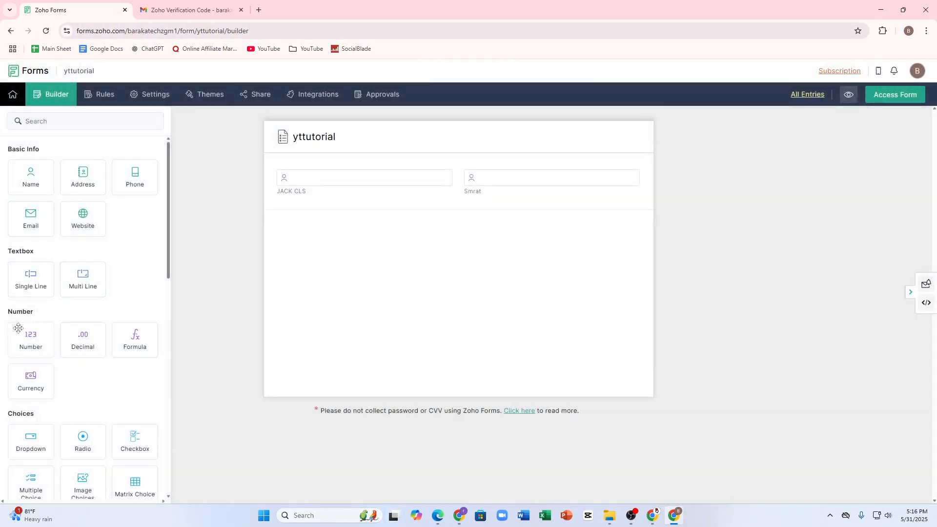
Step: Open the form's Rules section
scroll(83, 380, "down", 6)
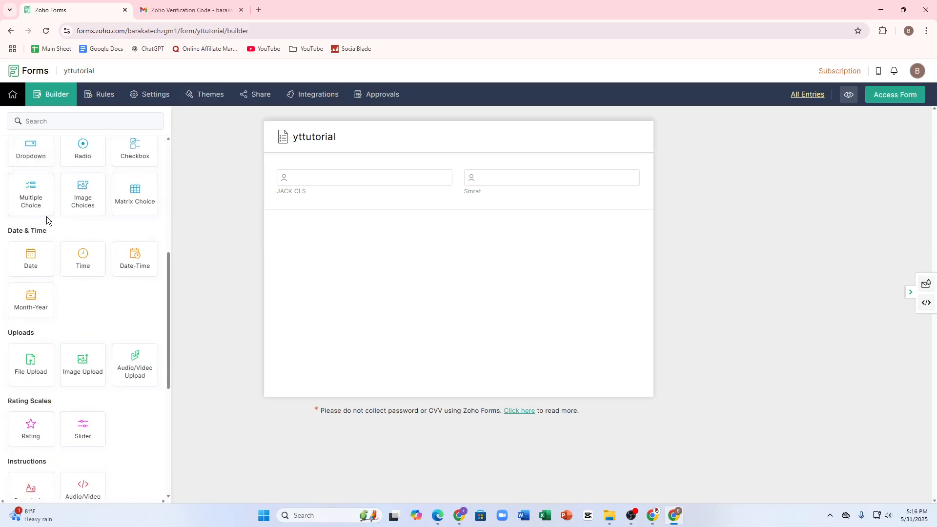
scroll(29, 244, "down", 6)
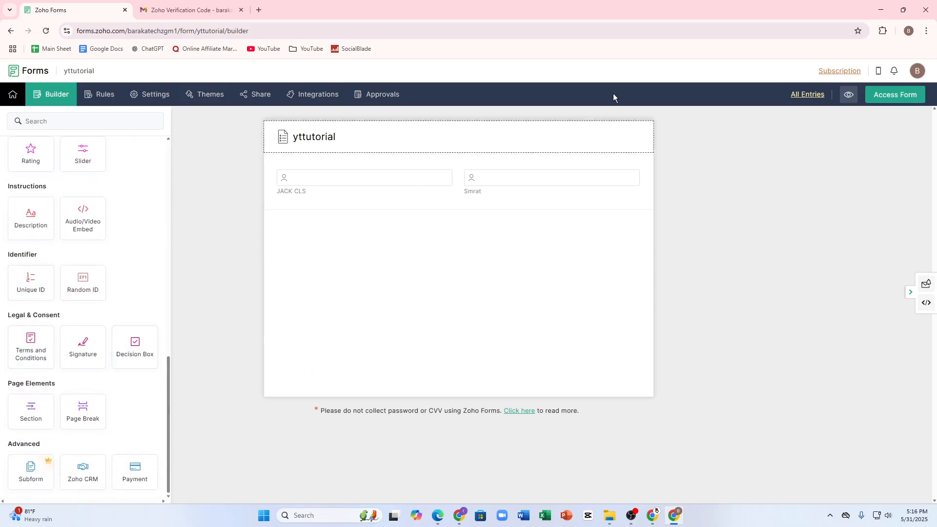
left_click(96, 97)
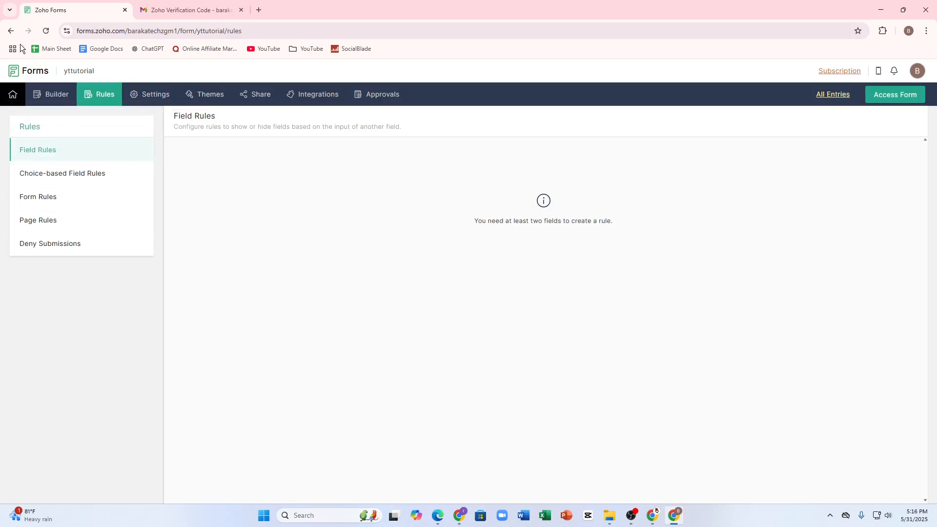
Step: View the Choice-based Field Rules section, then go back to the form builder
left_click(64, 179)
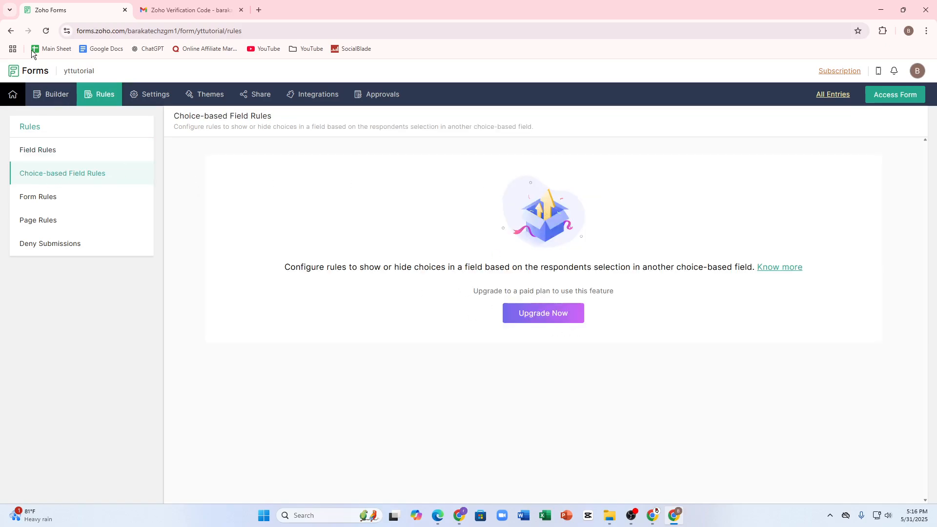
left_click(10, 31)
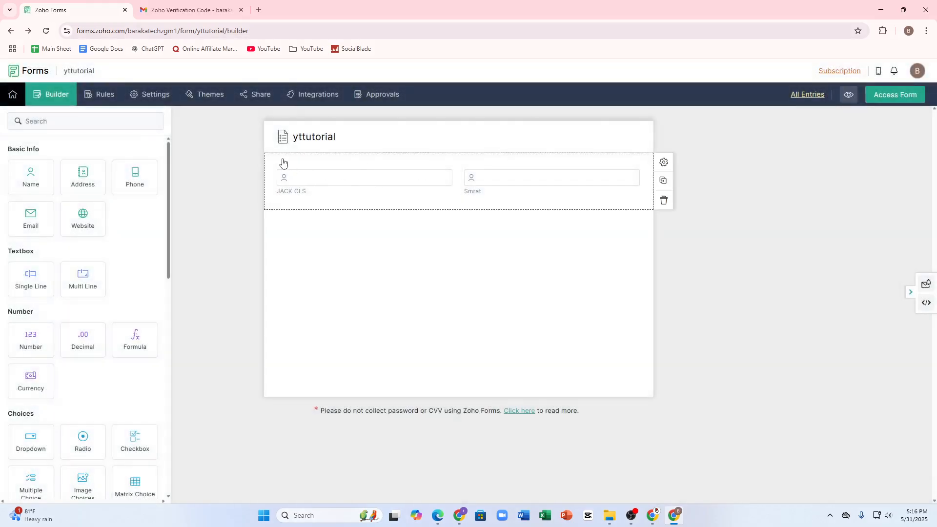
Step: Apply the Book Stack pre-built theme to the form
left_click(220, 95)
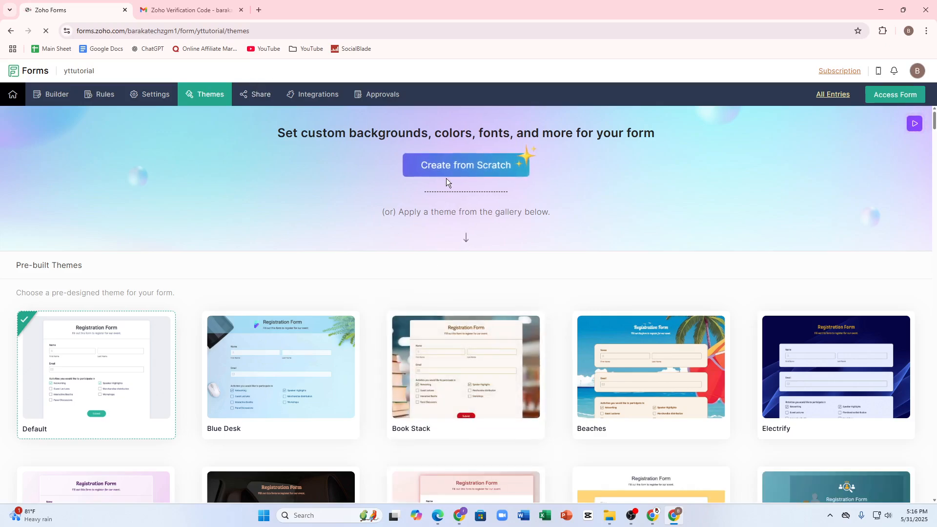
left_click(463, 393)
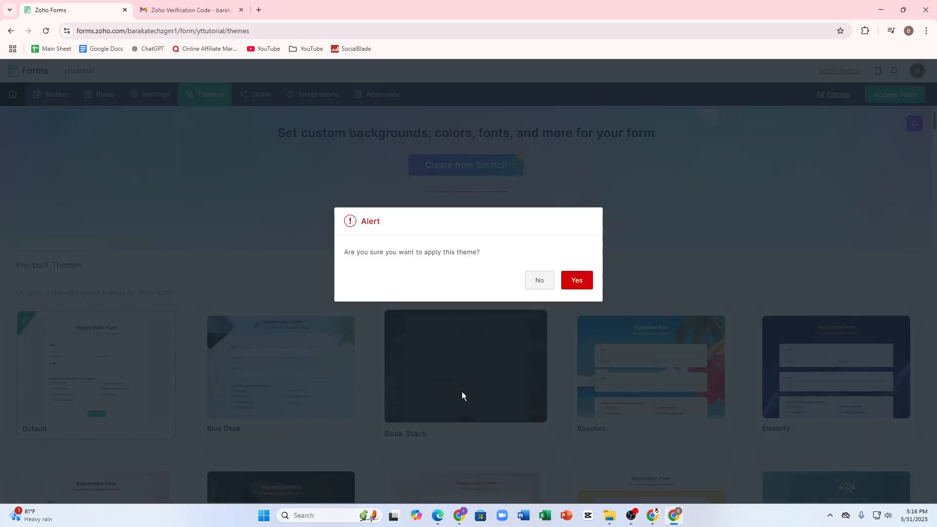
left_click(582, 280)
mouse_move(322, 209)
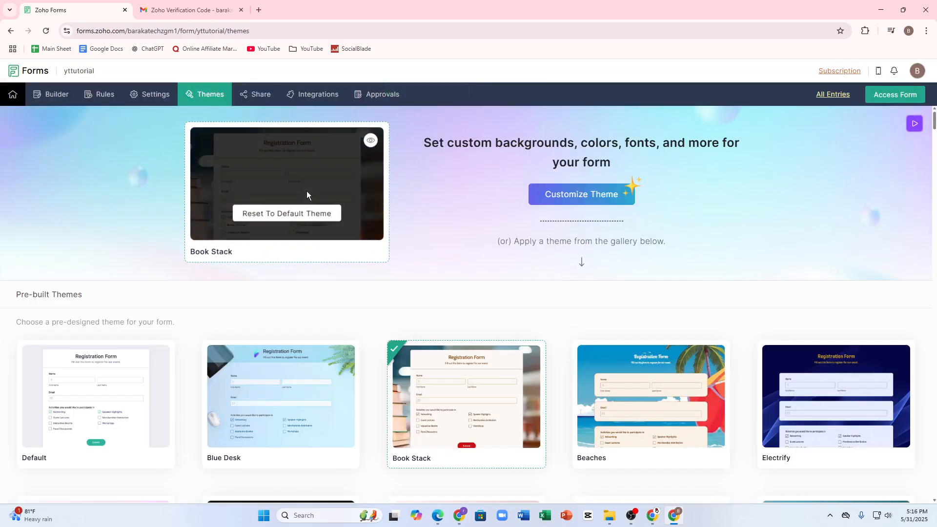
left_click(276, 215)
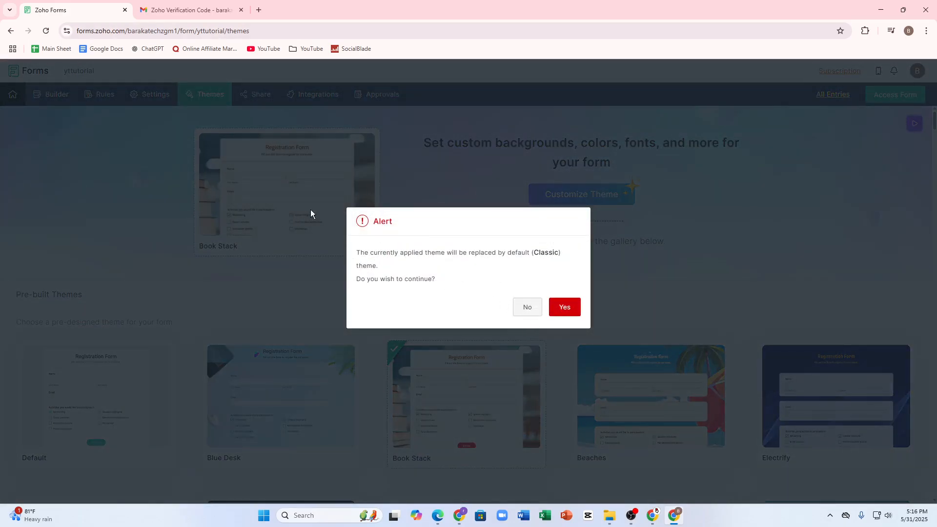
left_click(517, 307)
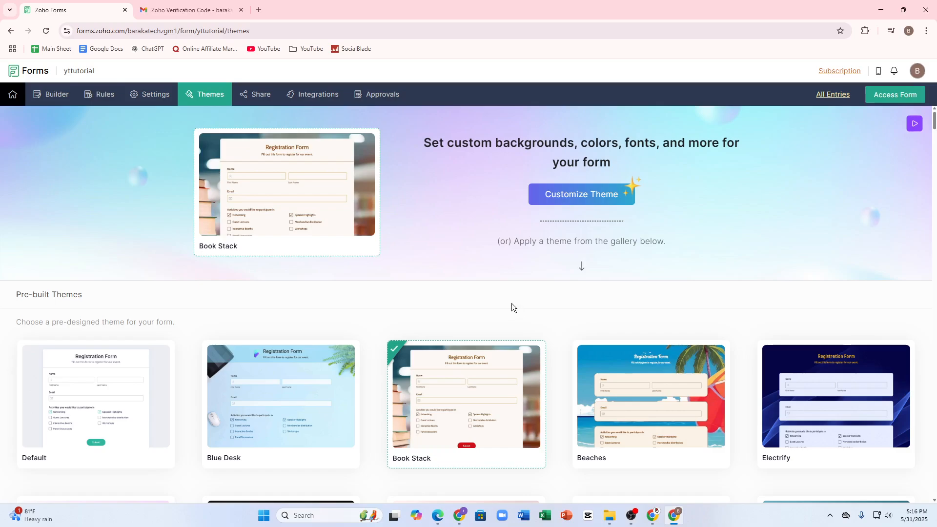
Step: Browse the form's Page Rules, Deny Submissions, Themes and Approvals sections
left_click(10, 30)
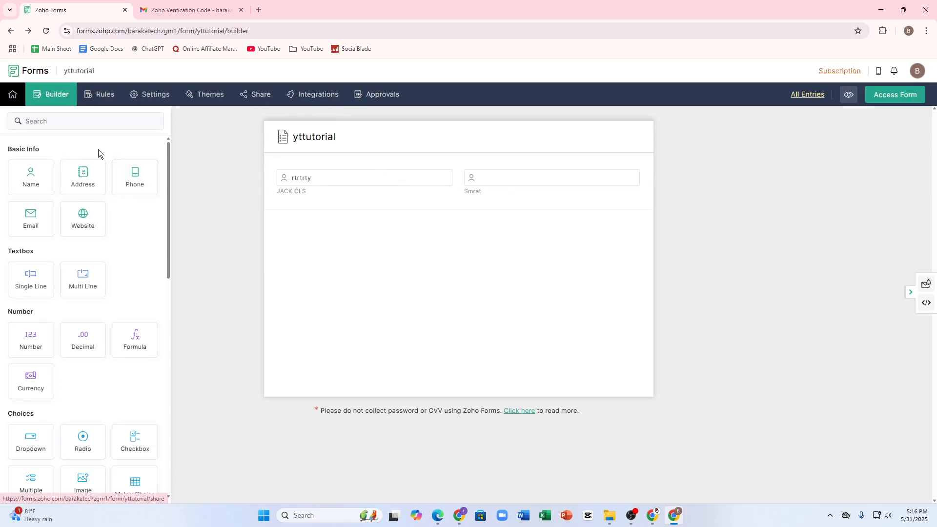
left_click(103, 93)
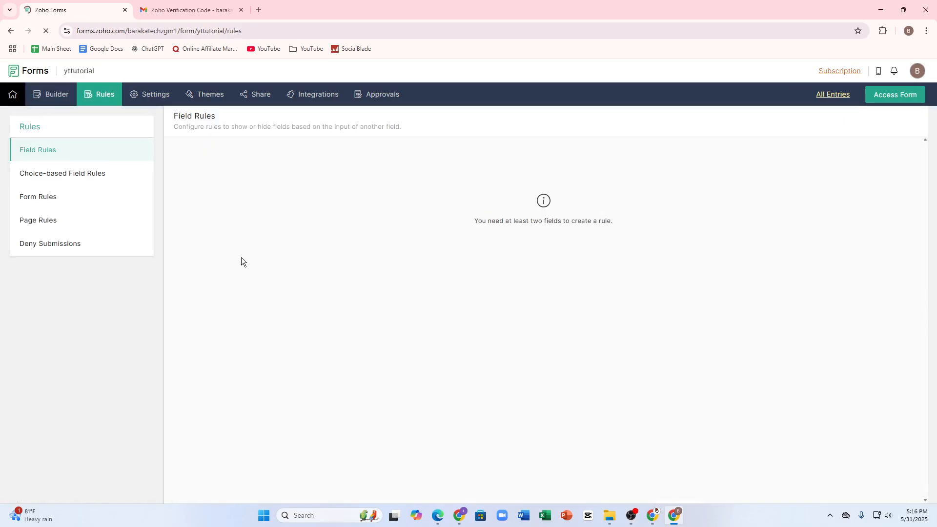
left_click(42, 221)
left_click(30, 244)
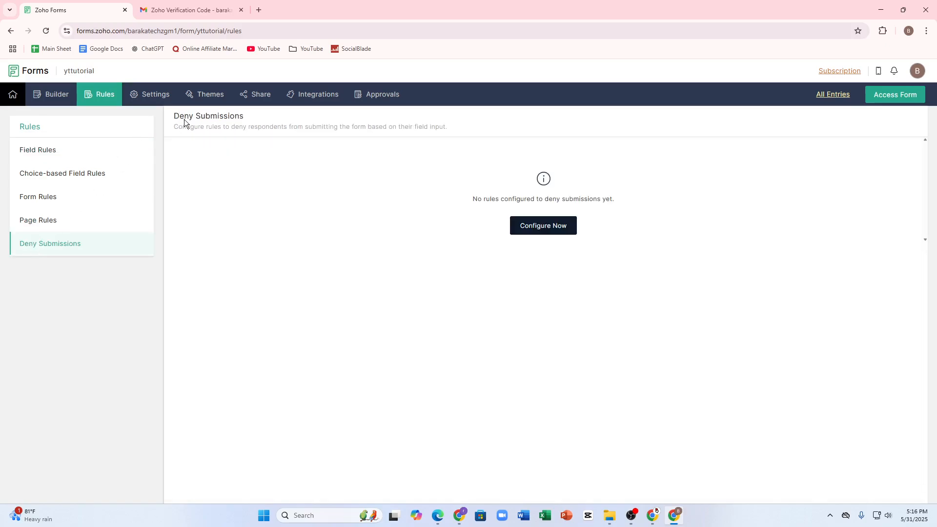
left_click(205, 94)
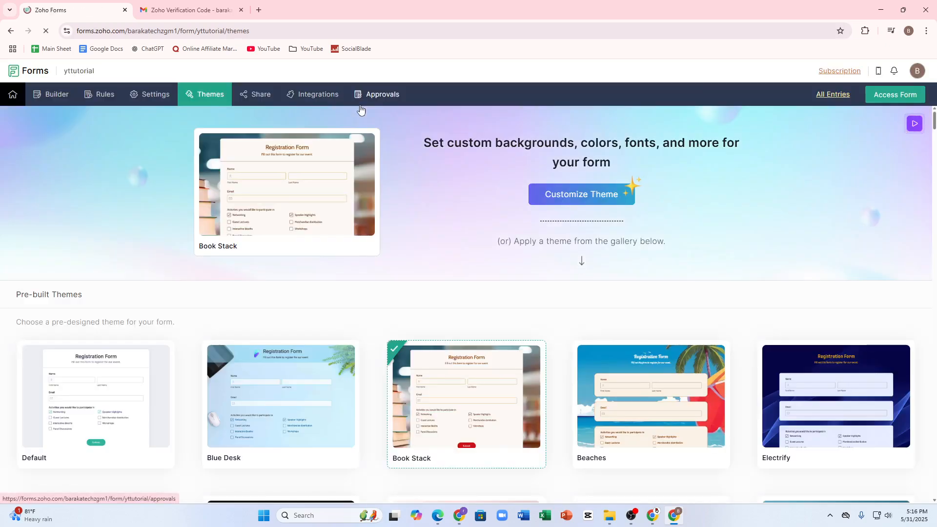
left_click(359, 105)
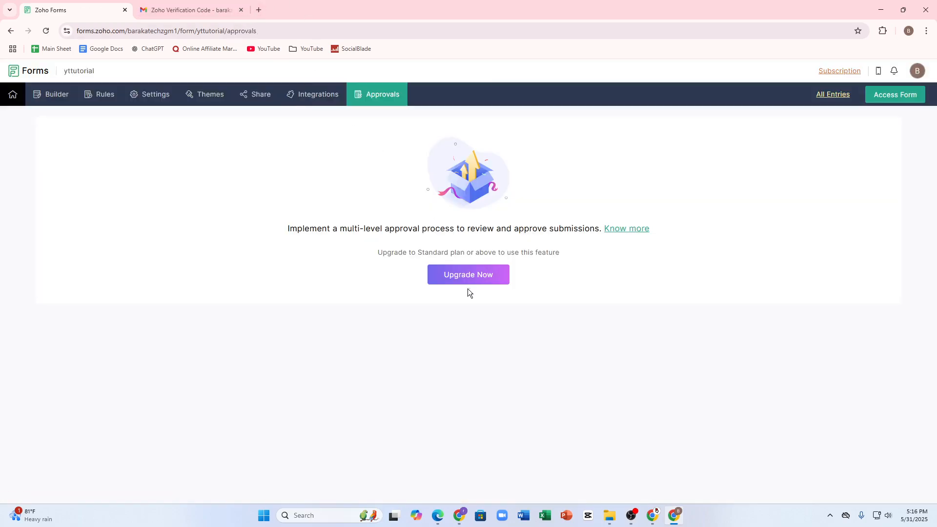
Step: Open the Upgrade Now plans page from Approvals and close the verification code email tab
right_click(468, 289)
left_click(453, 272)
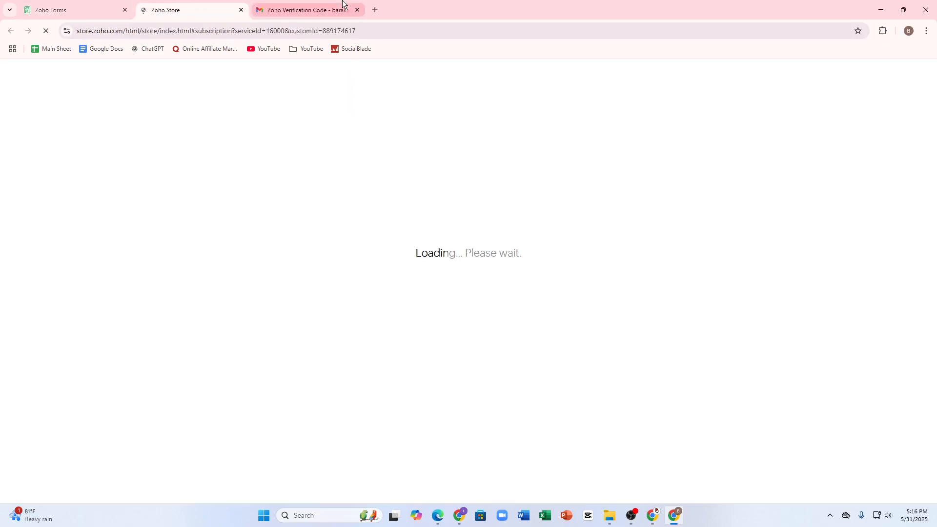
left_click(356, 10)
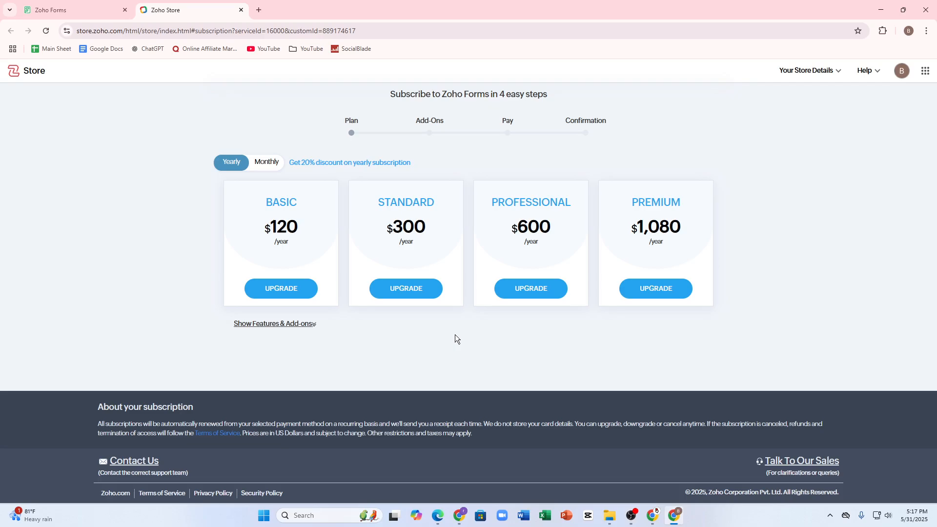
Step: Compare the monthly and yearly subscription prices of the Zoho Forms plans
left_click(268, 162)
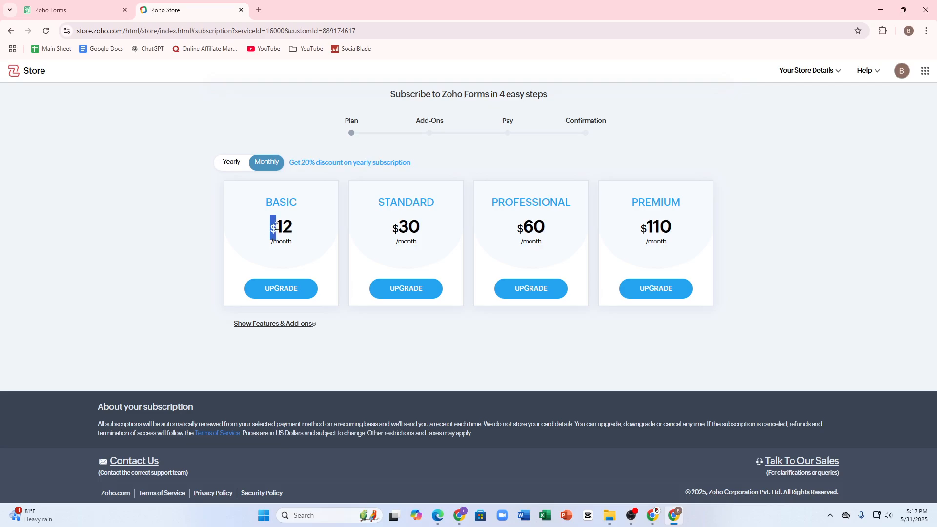
left_click_drag(275, 228, 291, 231)
left_click(229, 163)
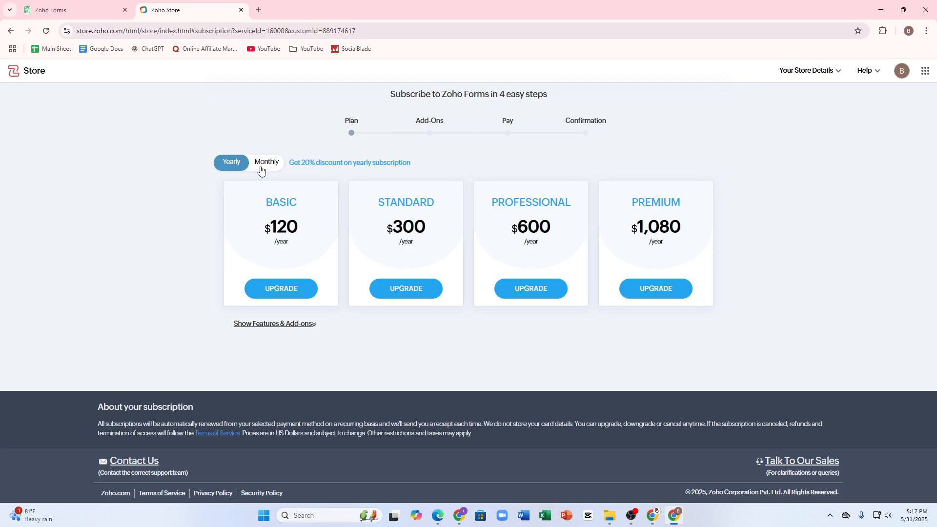
left_click_drag(271, 225, 308, 227)
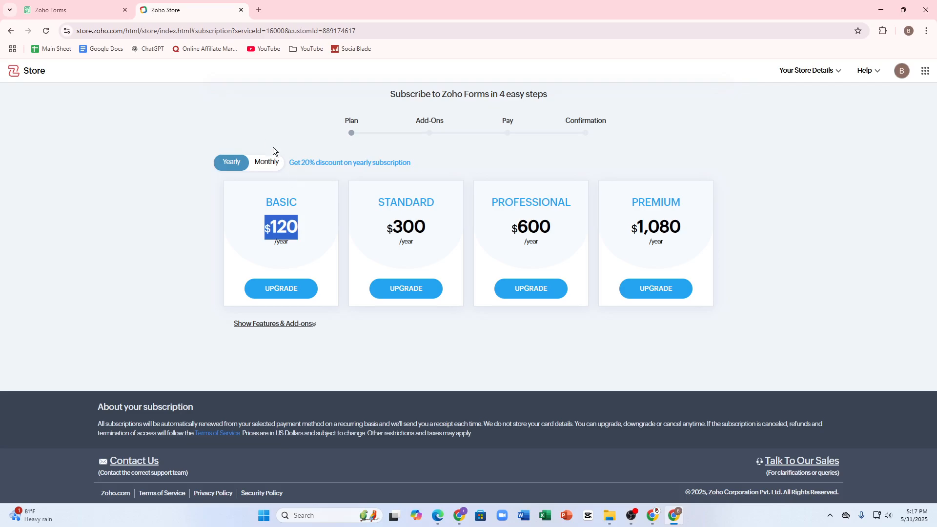
left_click(264, 165)
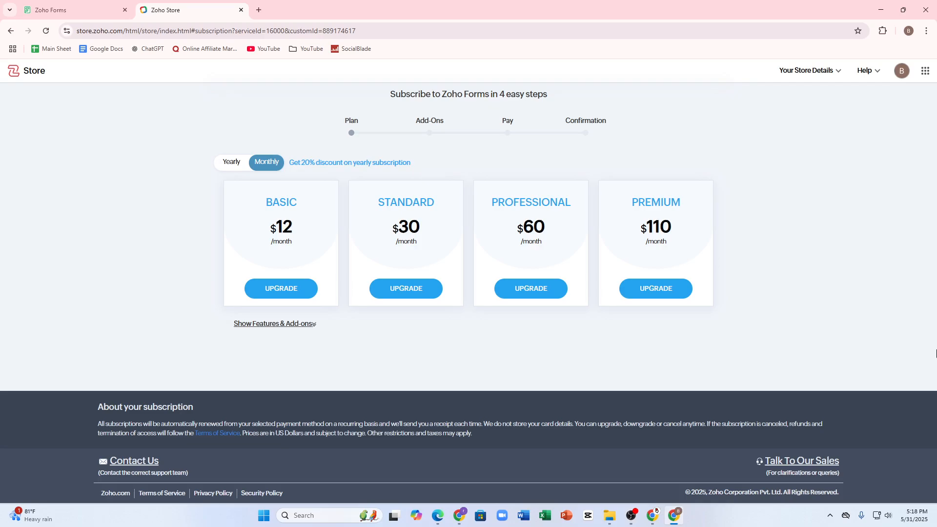
Step: Return to the form's tab and close the refresh-page prompt
left_click(63, 11)
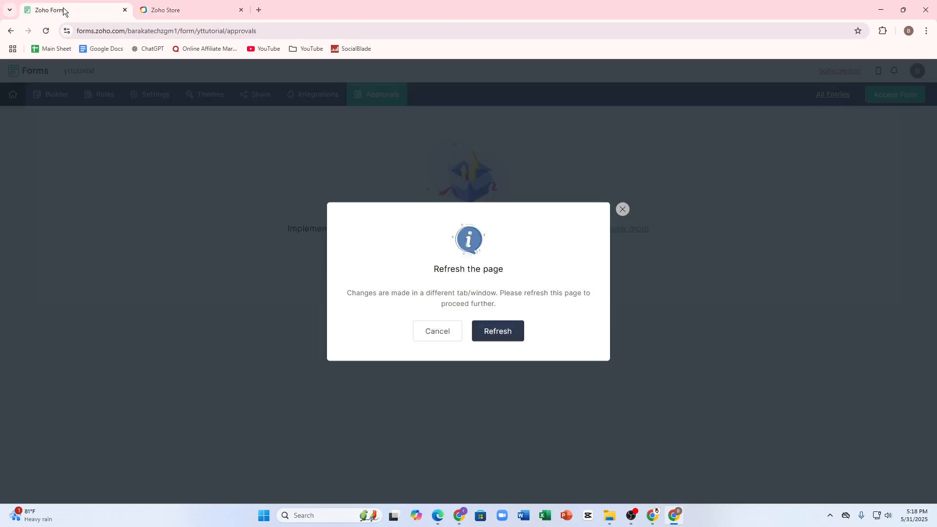
left_click(175, 10)
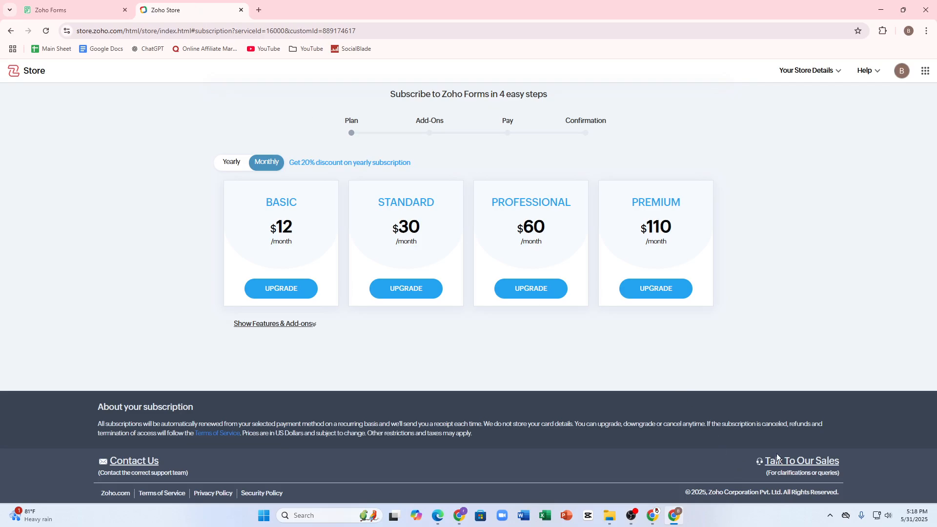
left_click(66, 9)
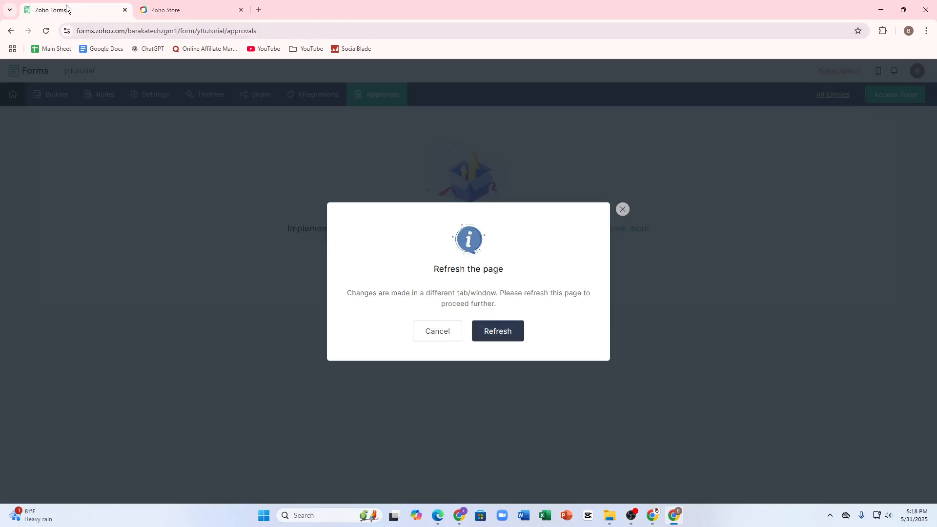
left_click(623, 210)
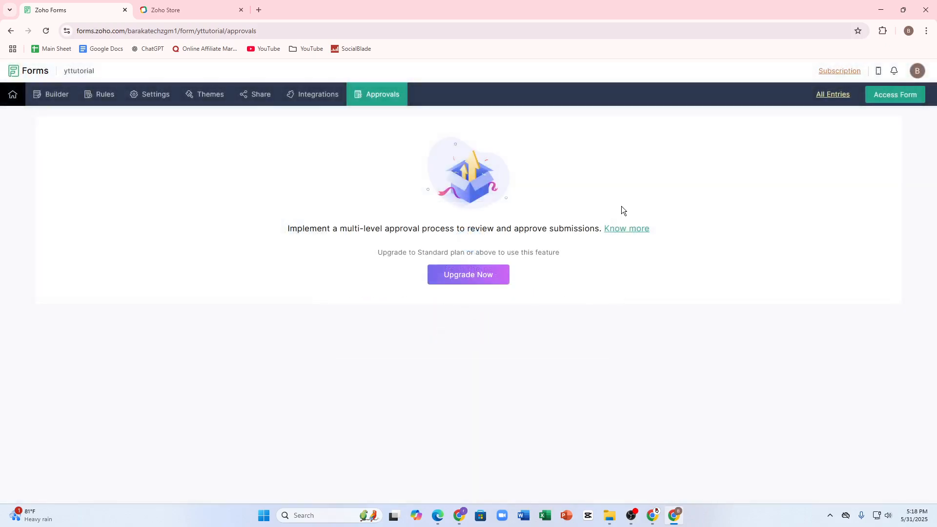
Step: Open the Builder and access the live form in a new tab
left_click(49, 94)
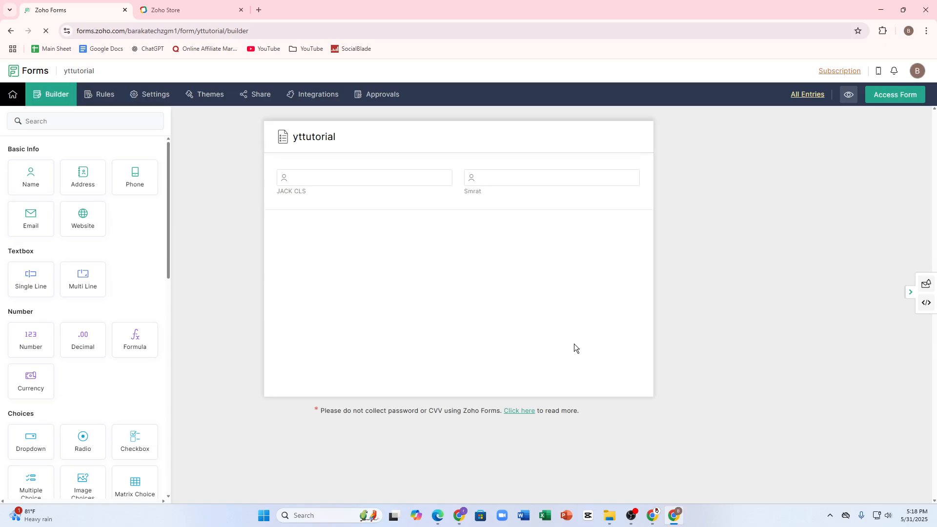
left_click(894, 95)
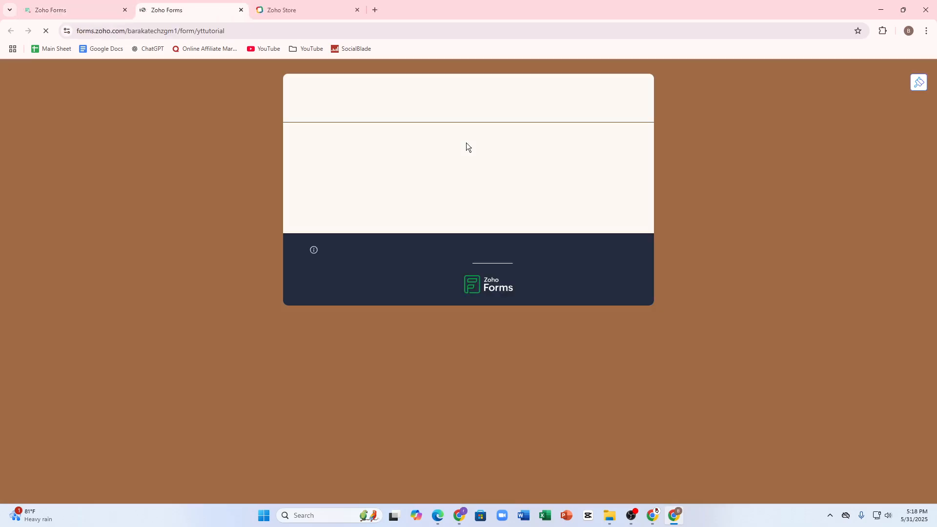